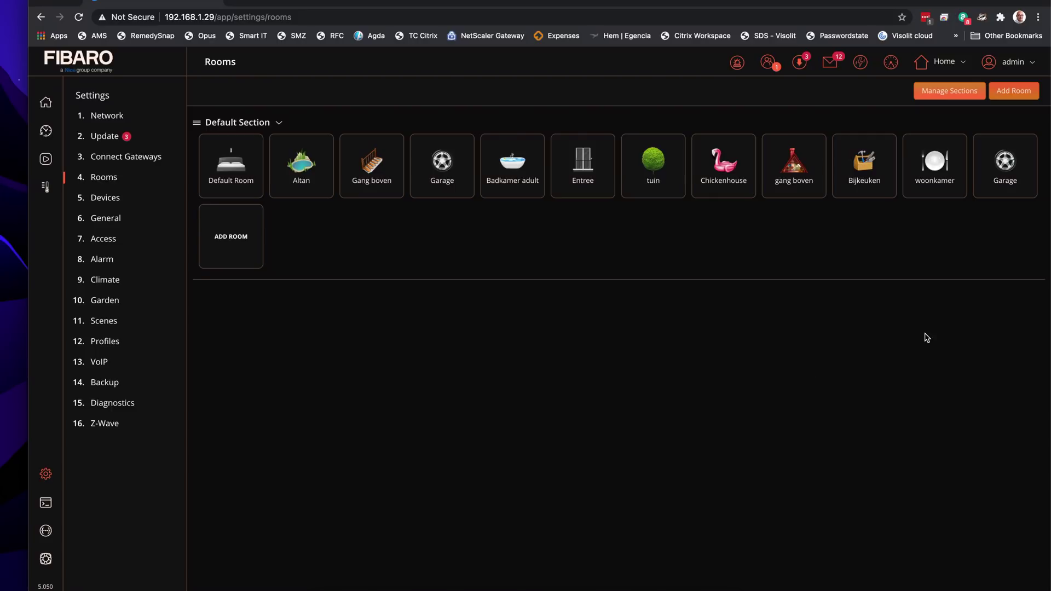
- Start a new room named Hallway and assign it the Hall category
left_click(1021, 97)
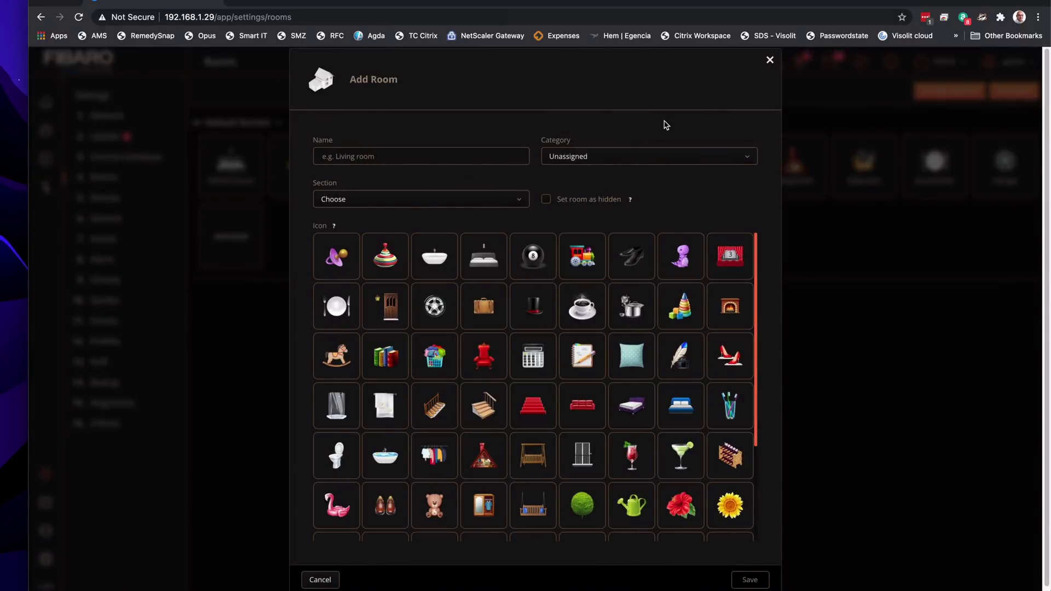
left_click(499, 156)
type("Hallway")
left_click(651, 160)
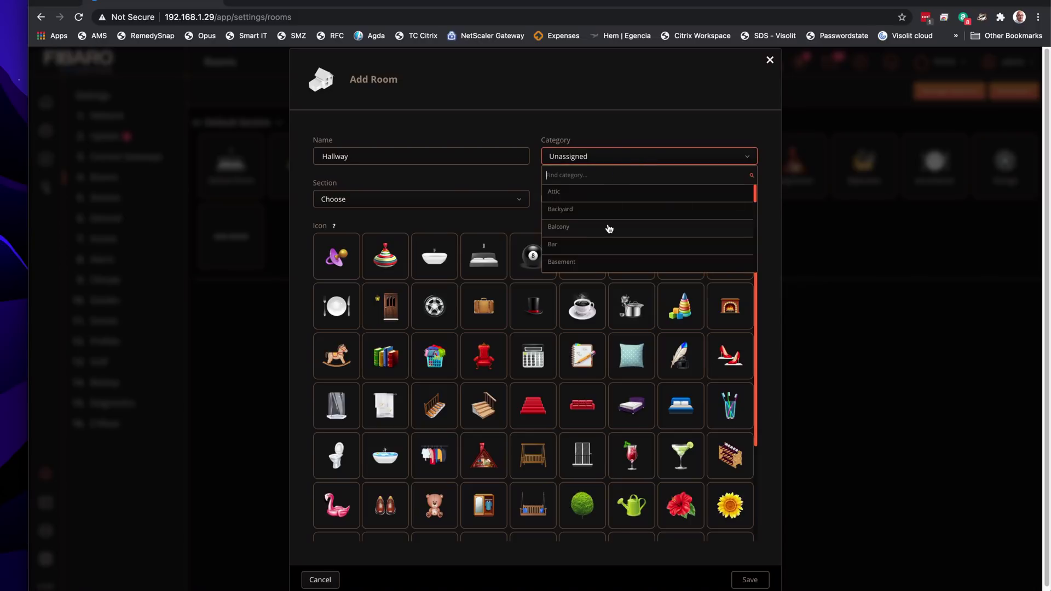
scroll(610, 229, "down", 4)
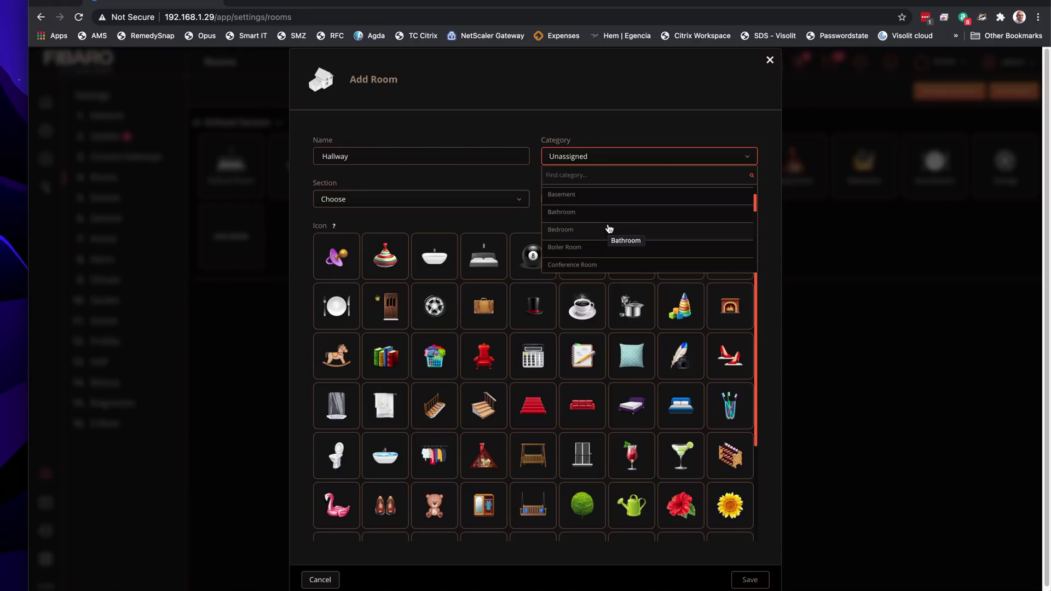
scroll(609, 229, "down", 4)
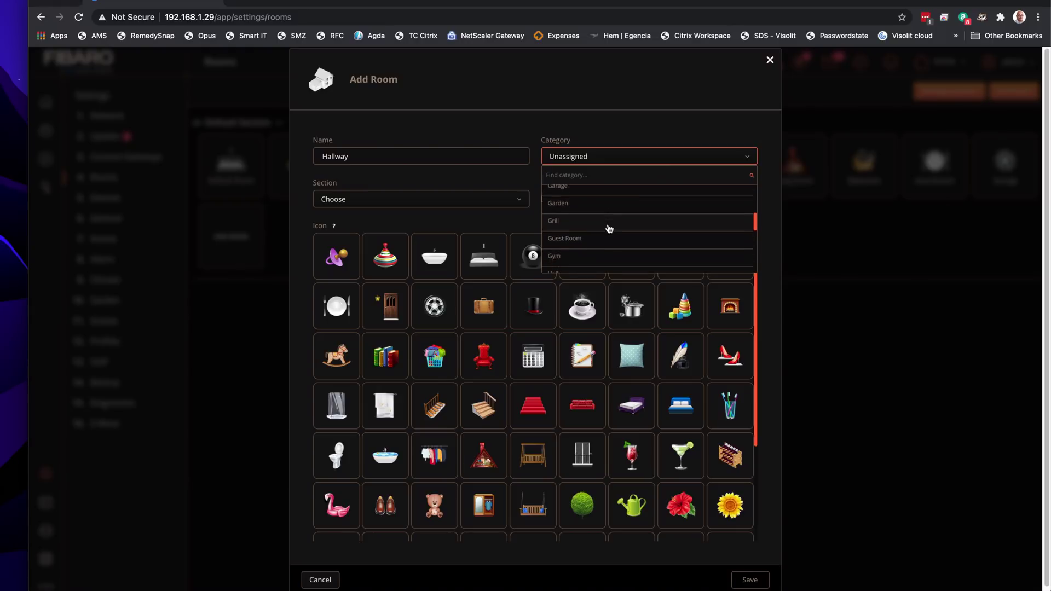
scroll(610, 229, "down", 4)
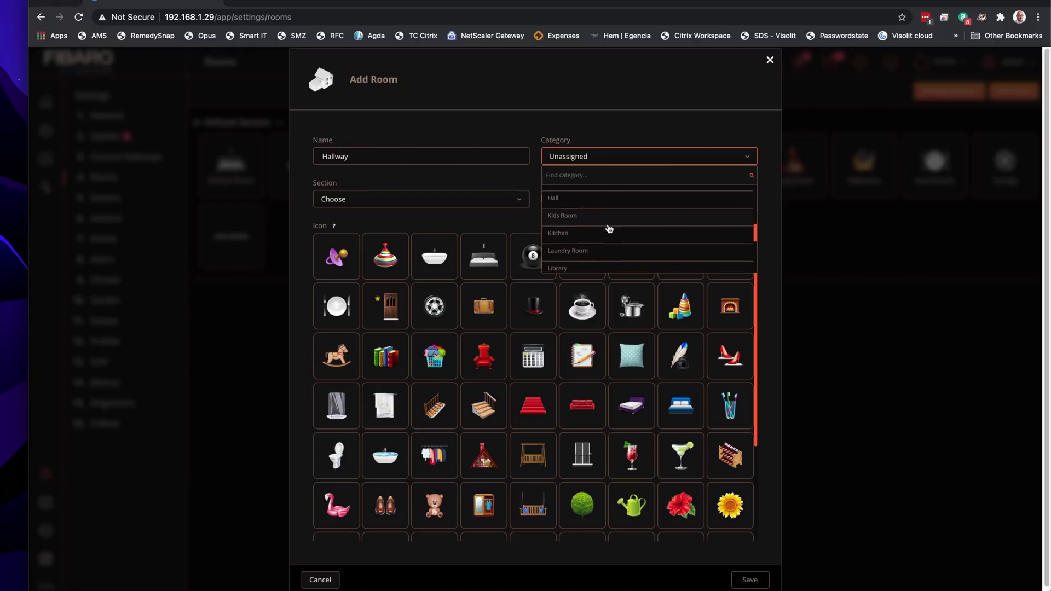
scroll(610, 229, "up", 3)
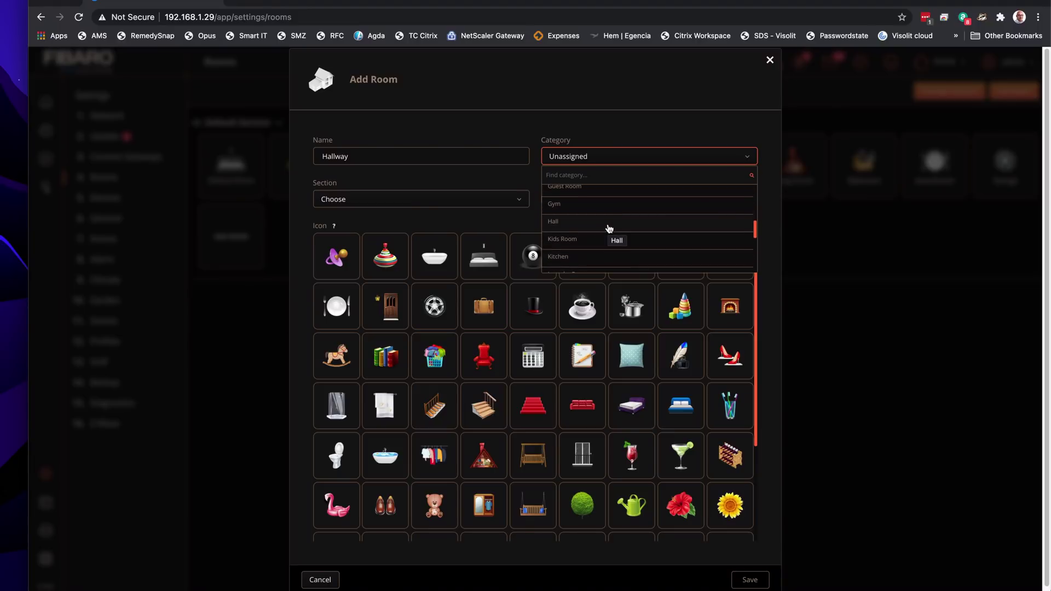
left_click(610, 228)
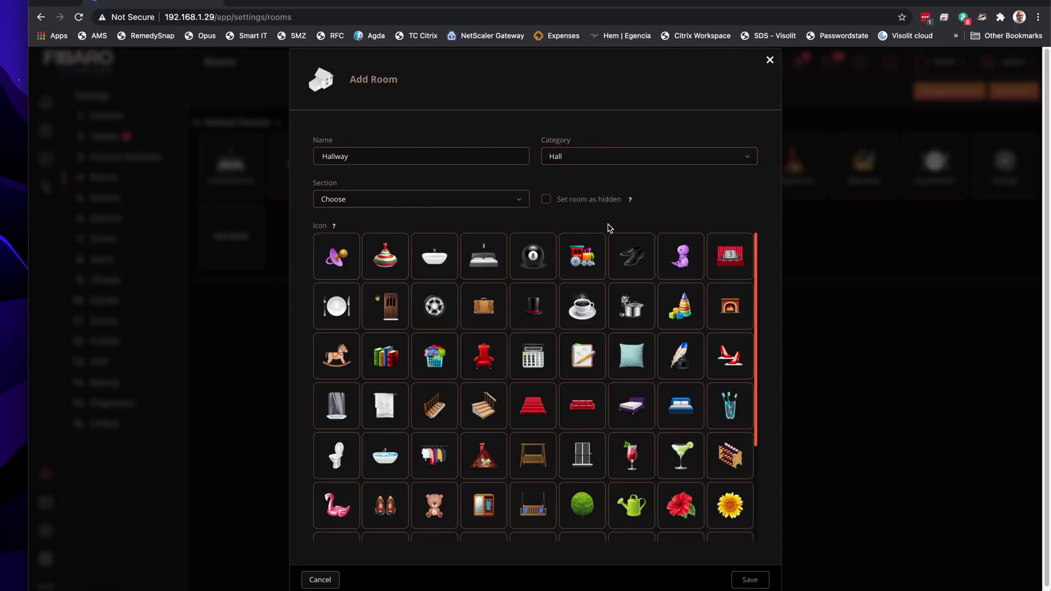
- Place the new room in Default Section and give it the house icon with a question mark
left_click(386, 202)
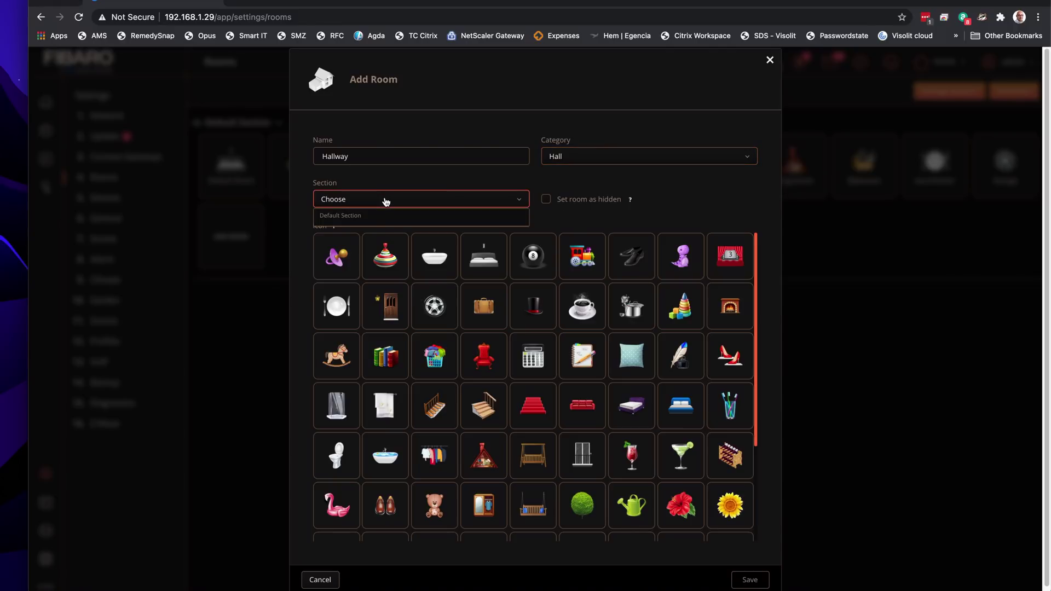
left_click(367, 215)
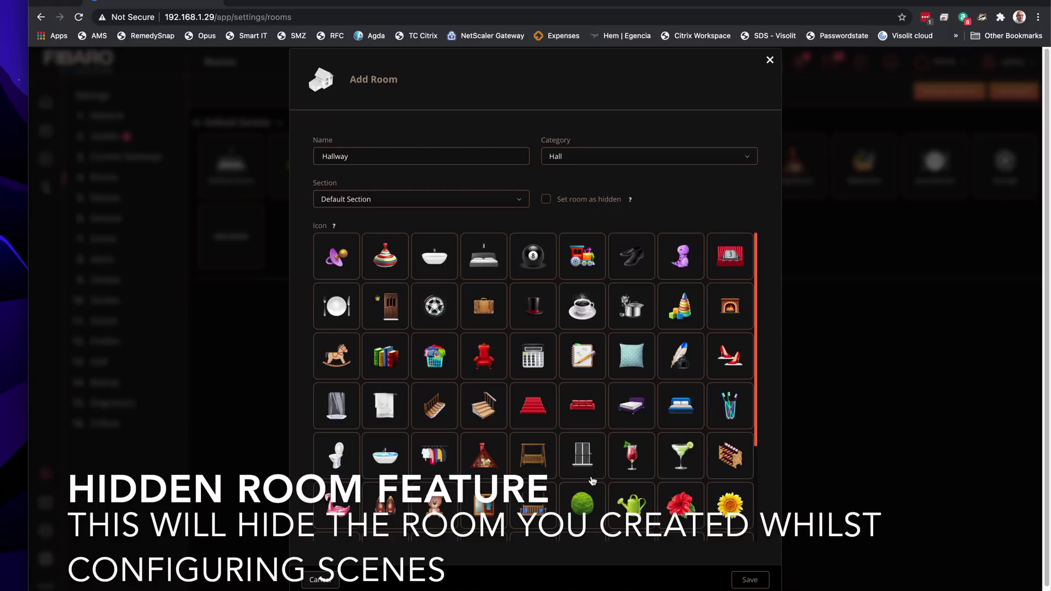
scroll(592, 478, "down", 3)
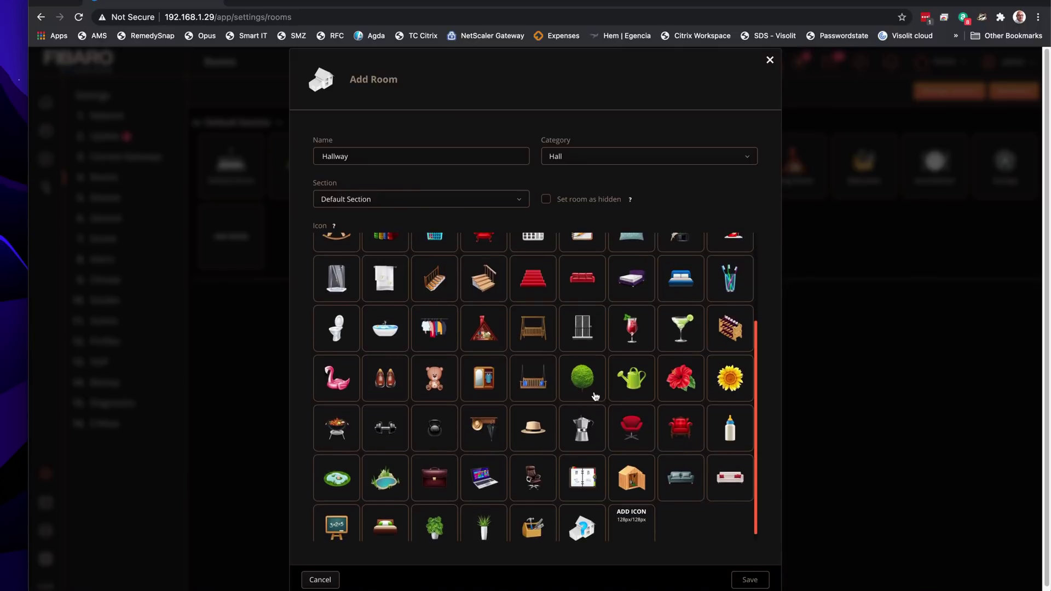
scroll(552, 329, "up", 2)
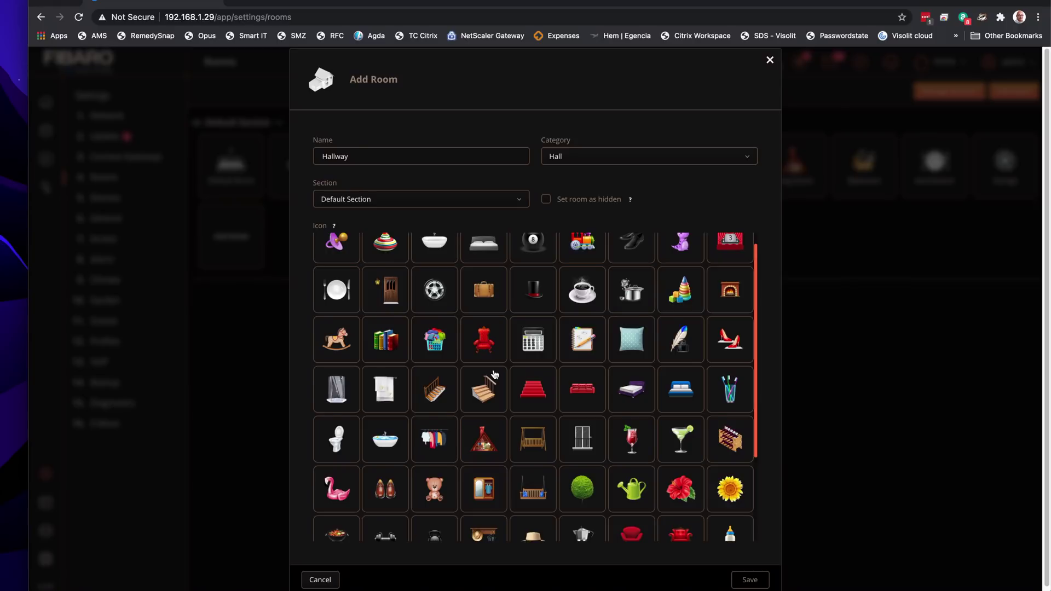
scroll(495, 375, "up", 1)
scroll(495, 375, "down", 3)
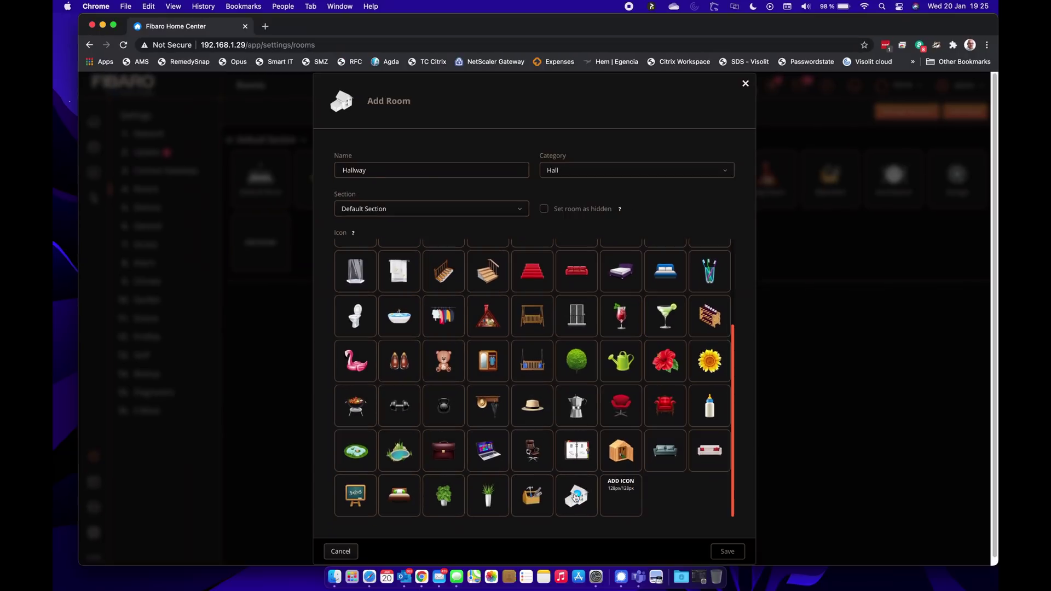
left_click(575, 497)
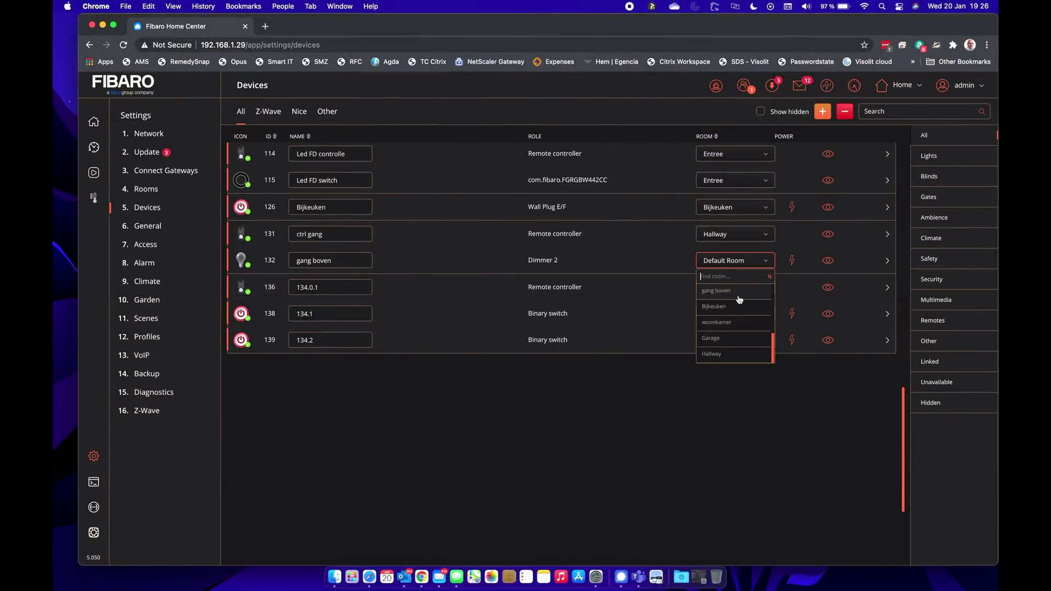
- Assign the gang boven dimmer to the Hallway room
left_click(728, 354)
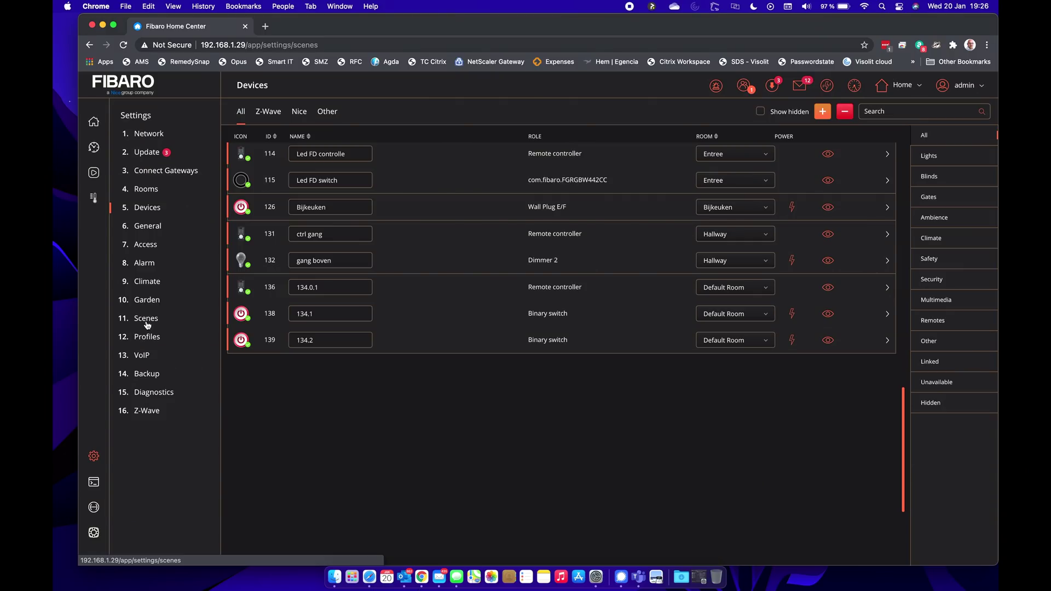
- Start a new block scene and name it Hallway upstairs
left_click(146, 319)
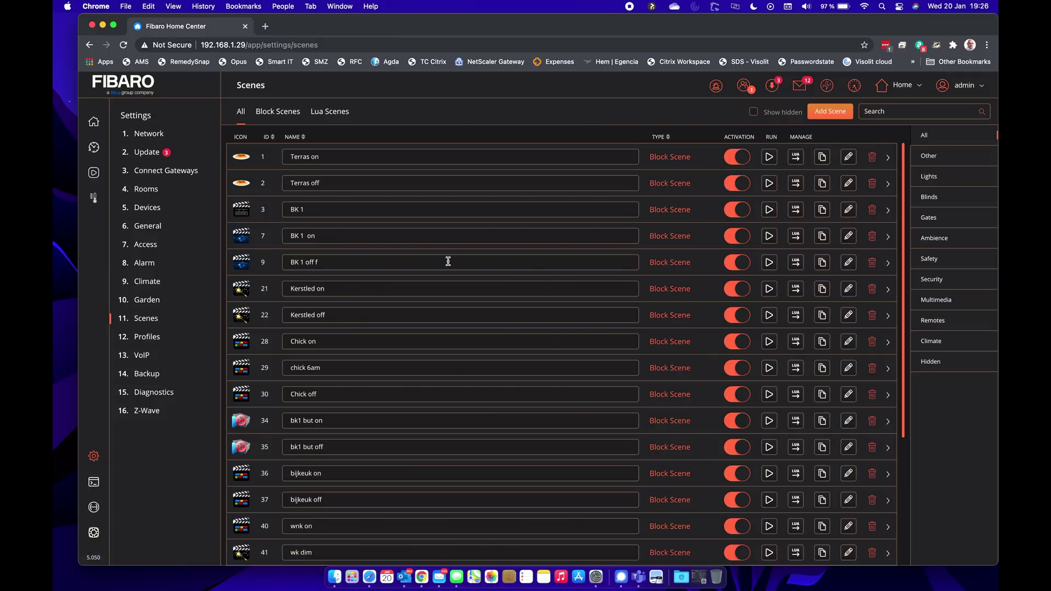
left_click(837, 114)
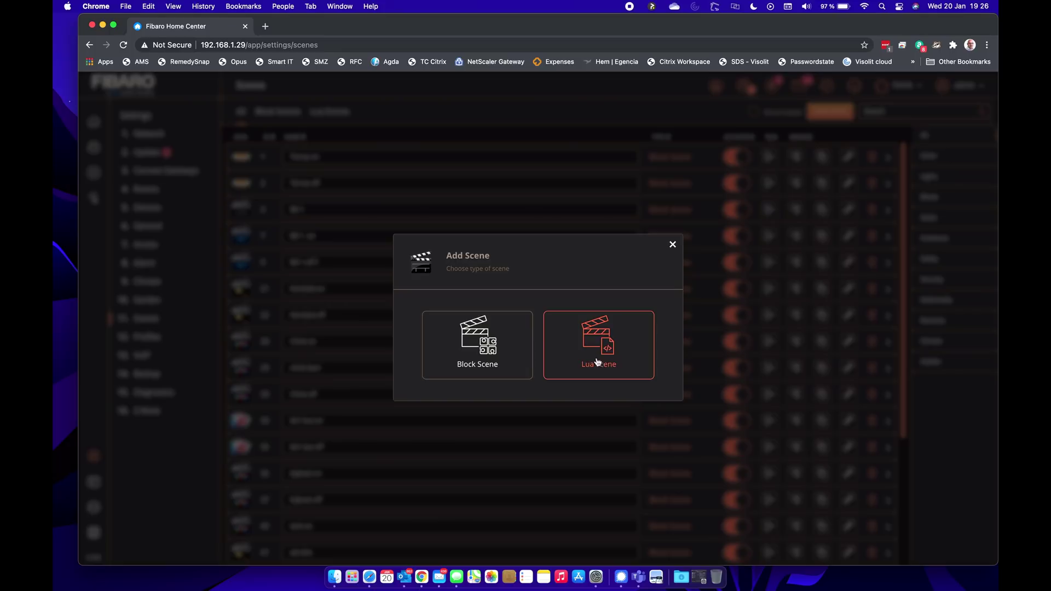
left_click(474, 357)
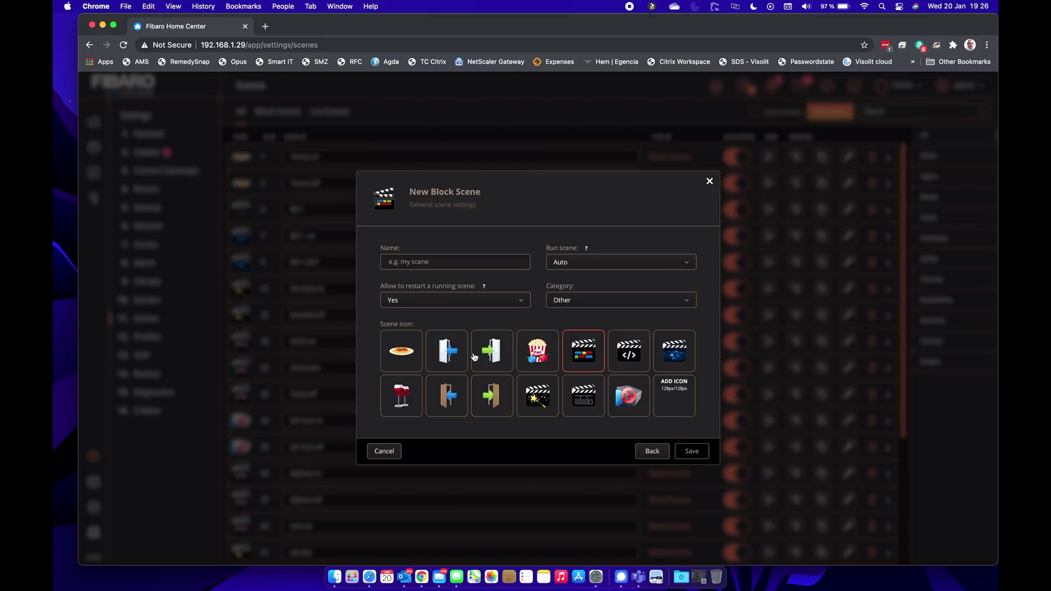
left_click(430, 263)
type("Hallway upstari")
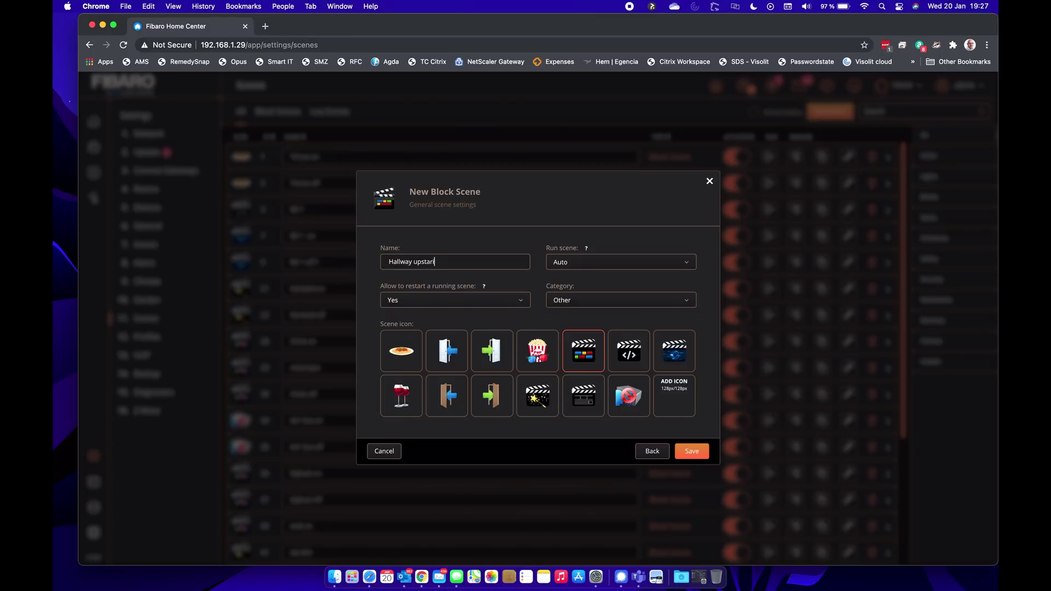
key("BackSpace")
key("BackSpace")
type("irs")
- Add the Lights category to the Hallway upstairs scene and save its general settings
mouse_move(459, 301)
left_click(554, 267)
left_click(553, 268)
left_click(596, 307)
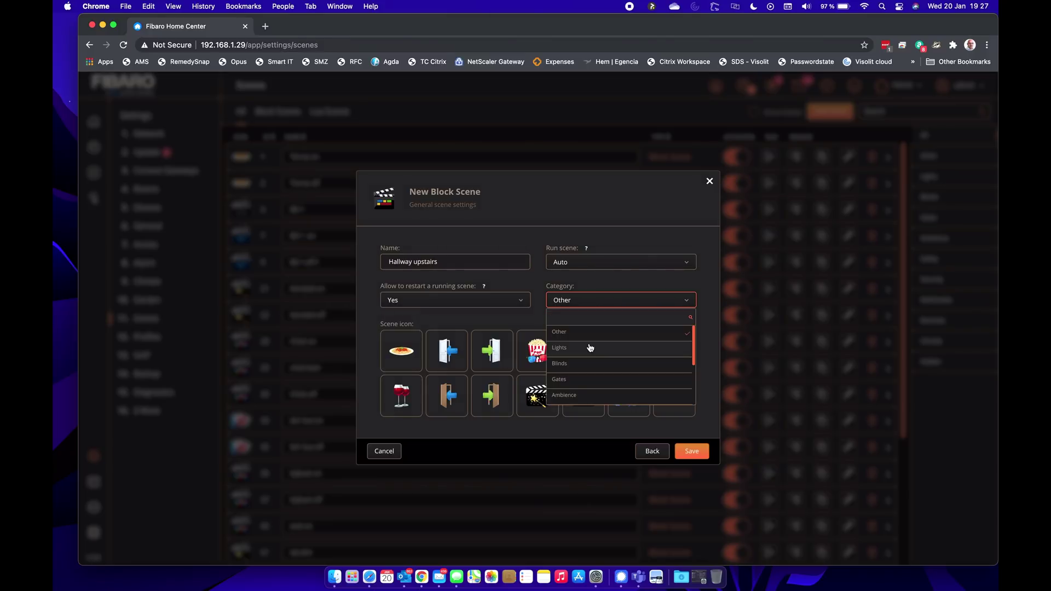
left_click(564, 350)
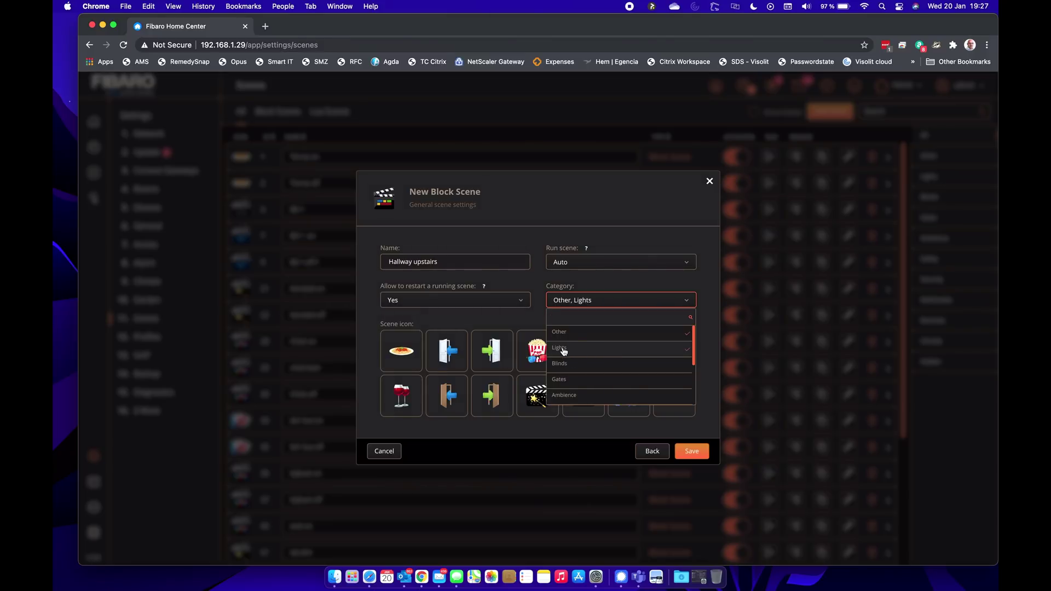
left_click(596, 454)
left_click(693, 456)
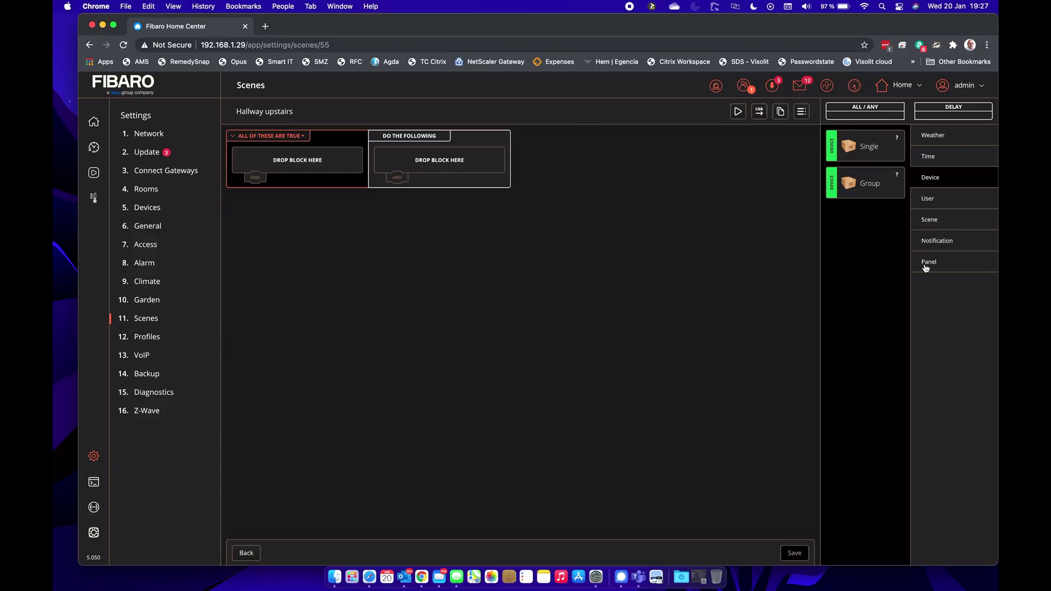
- Add a Sunrise & Sunset time block to the scene's conditions and set it to At sunset
left_click(933, 134)
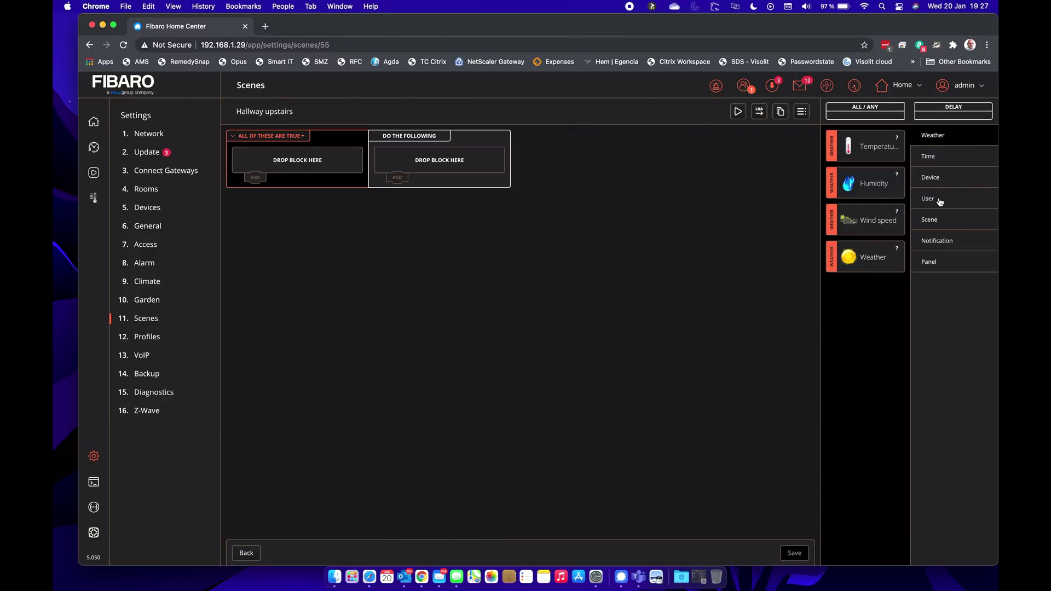
left_click(929, 159)
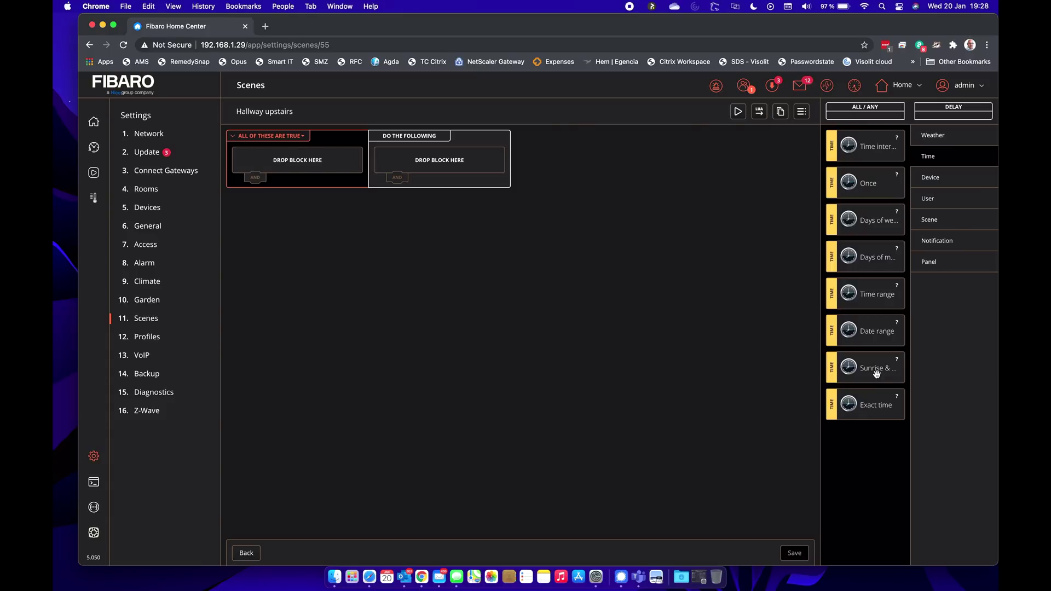
left_click_drag(871, 369, 301, 175)
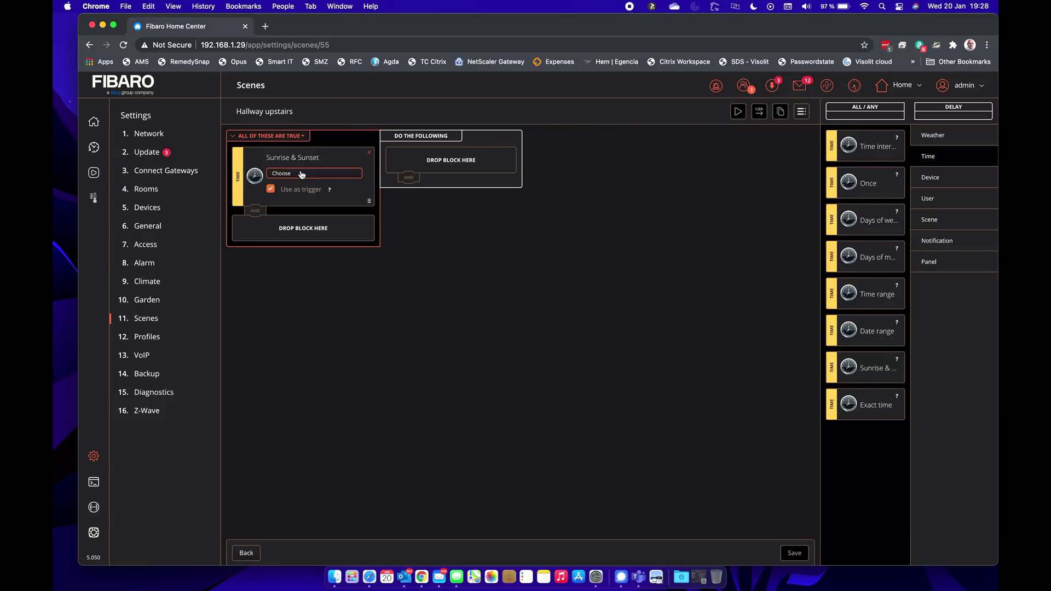
left_click(301, 174)
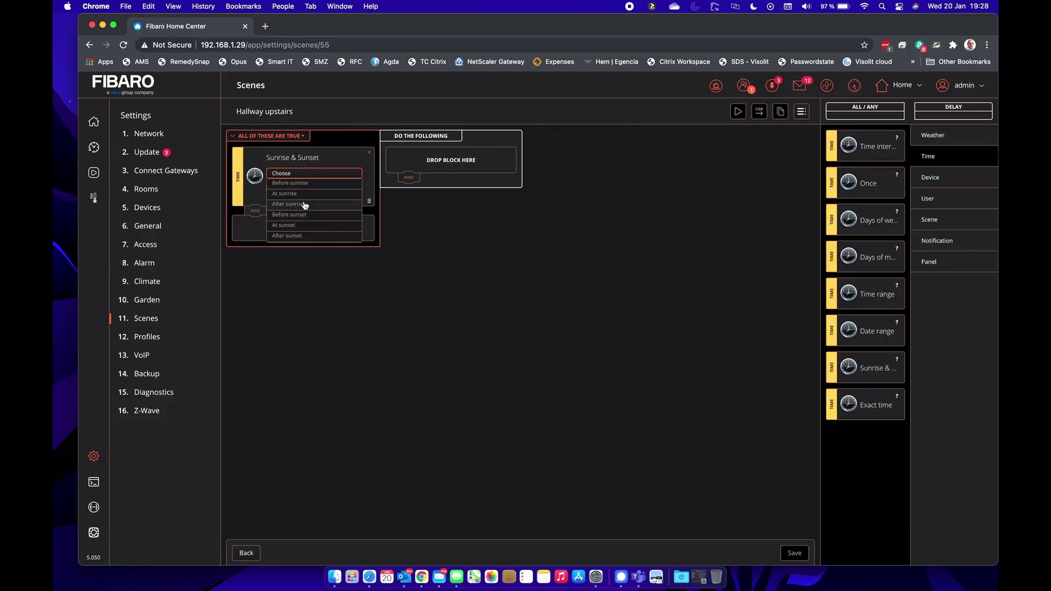
left_click(293, 226)
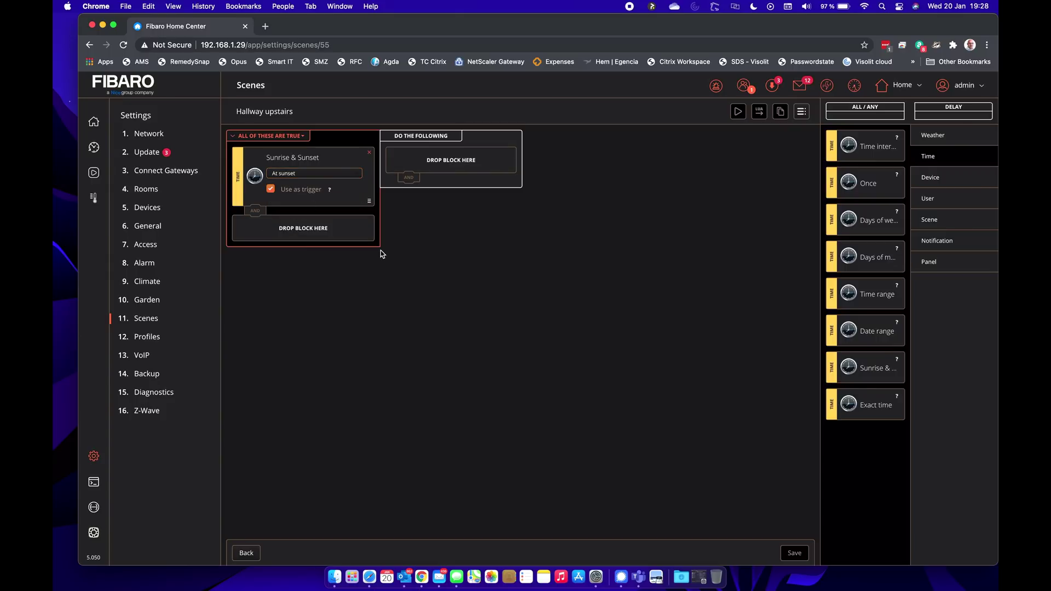
- Add a single-device condition below the sunset block for the gang boven device in the Hallway room
left_click(925, 185)
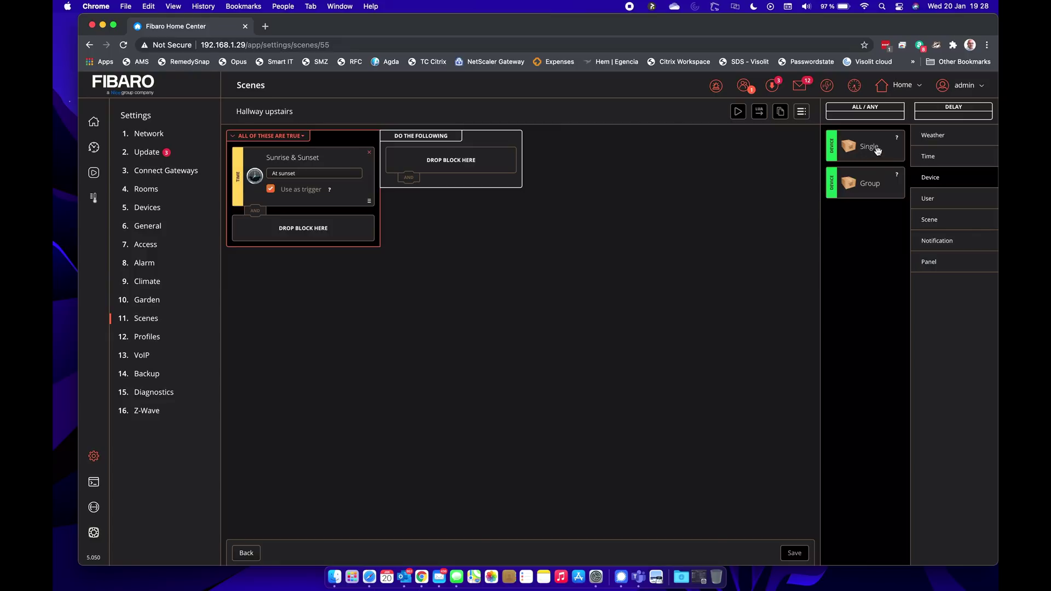
left_click_drag(878, 150, 306, 234)
left_click(305, 242)
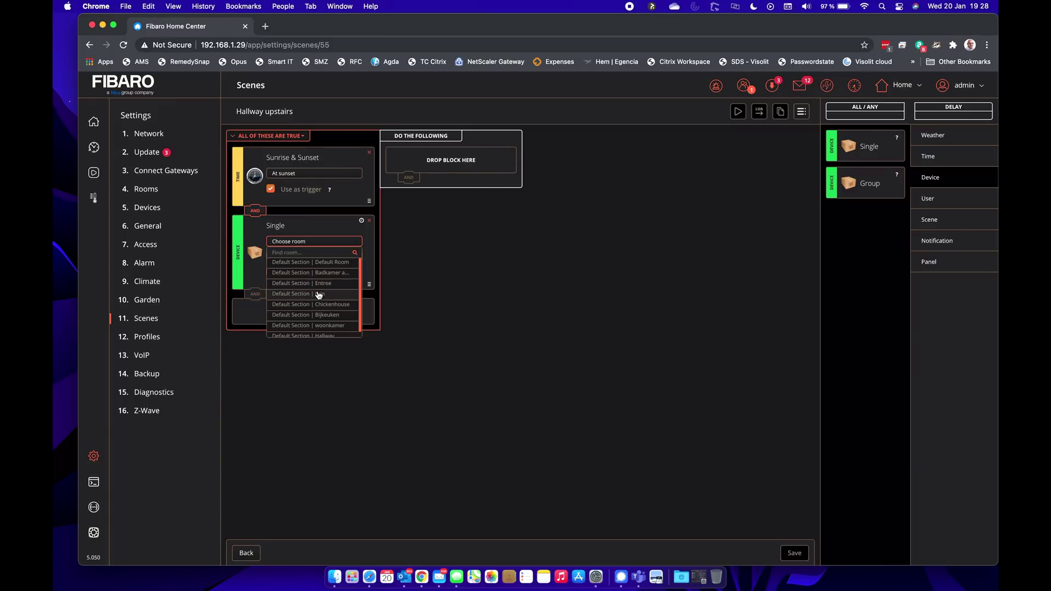
left_click(314, 335)
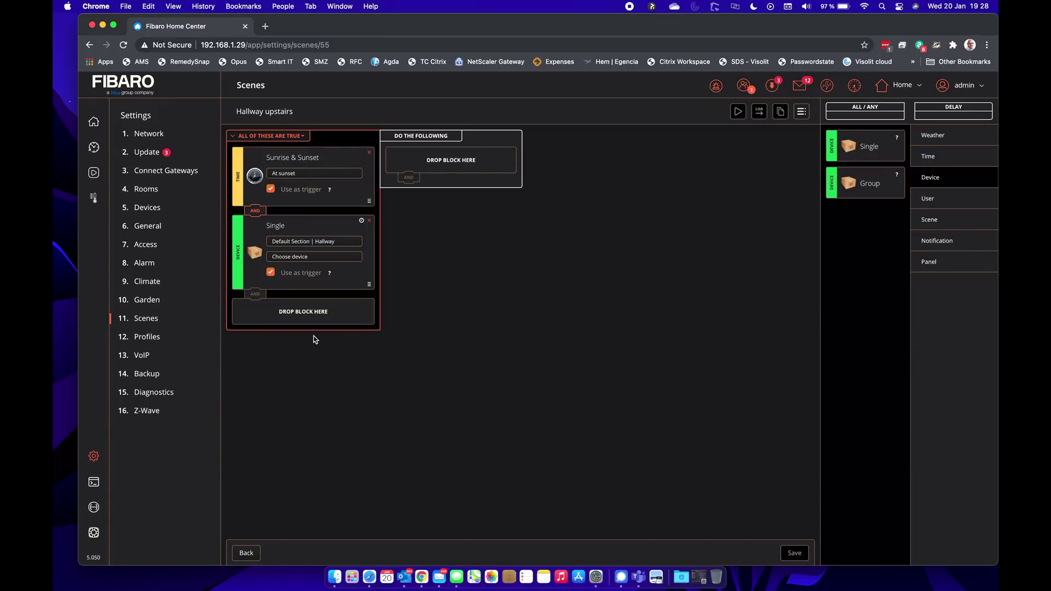
left_click(320, 262)
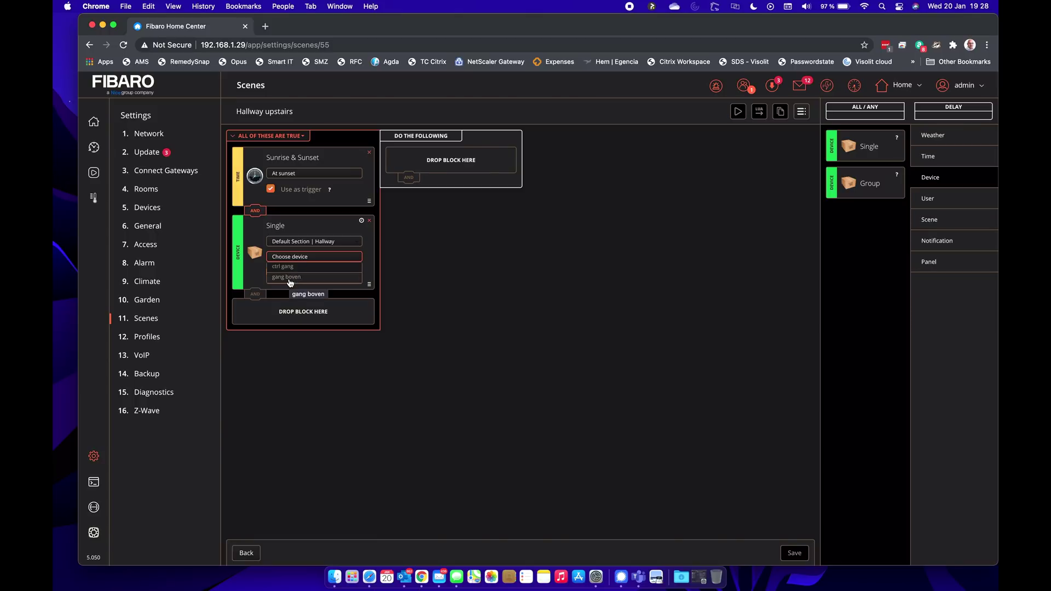
left_click(290, 278)
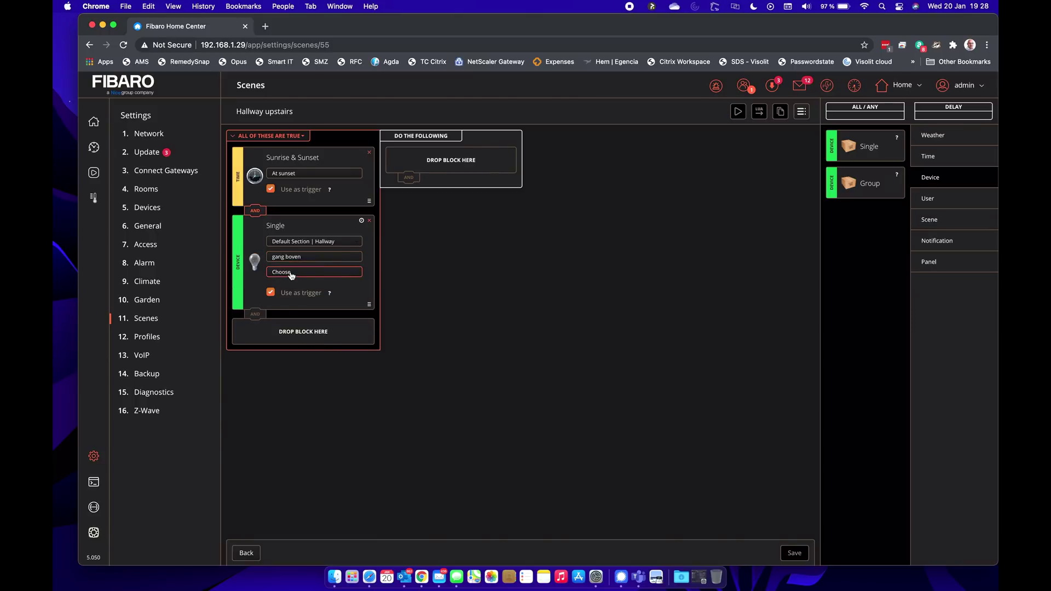
- Set the gang boven condition to require State == Turned off
left_click(291, 273)
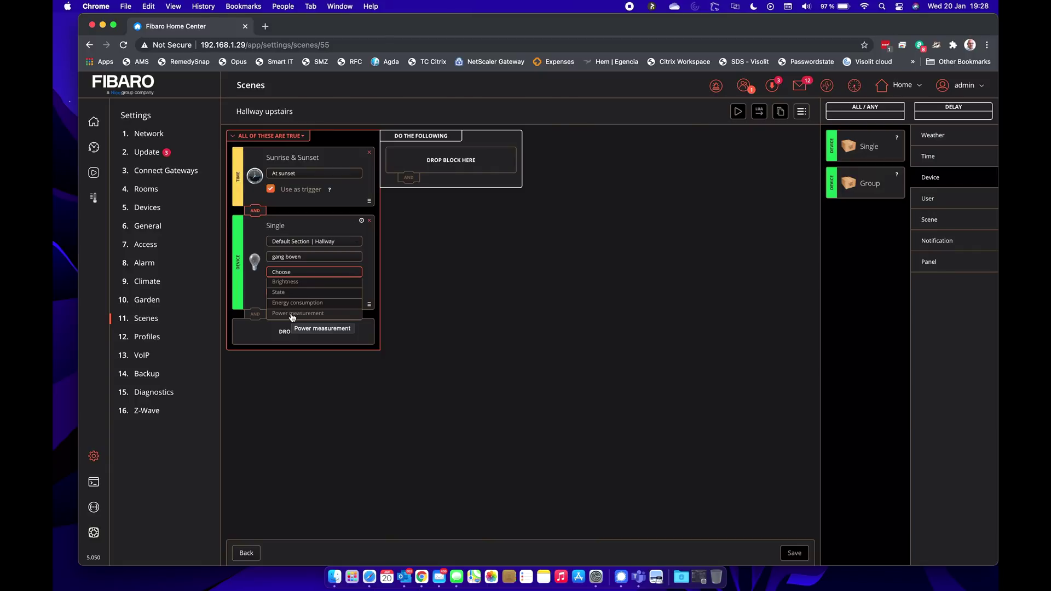
left_click(285, 292)
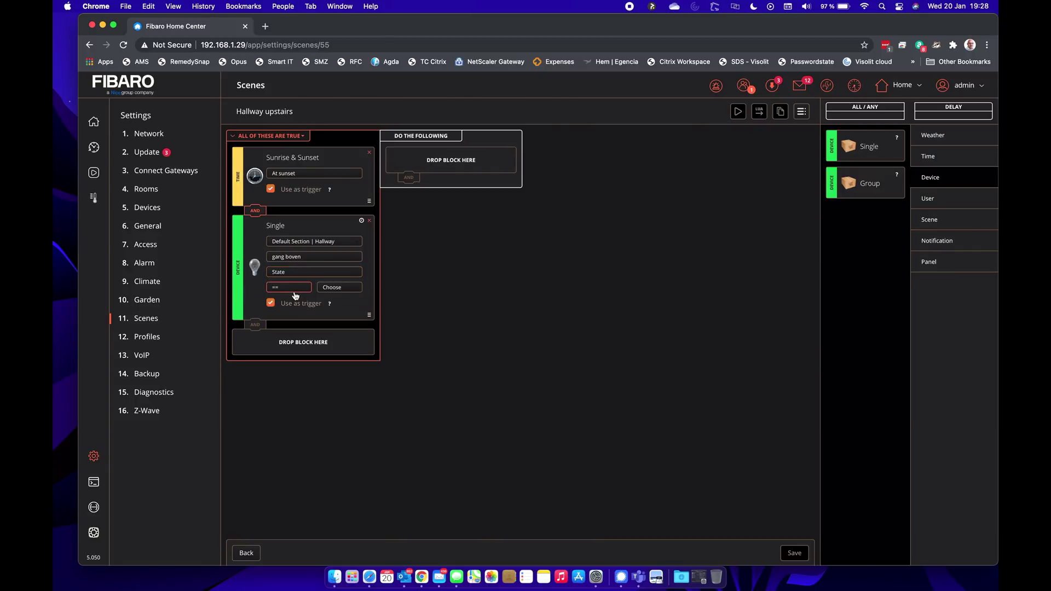
left_click(327, 288)
left_click(331, 299)
- Add a single-device action to the Hallway upstairs scene for the gang boven device in the Hallway room
left_click_drag(865, 146, 491, 163)
left_click(482, 174)
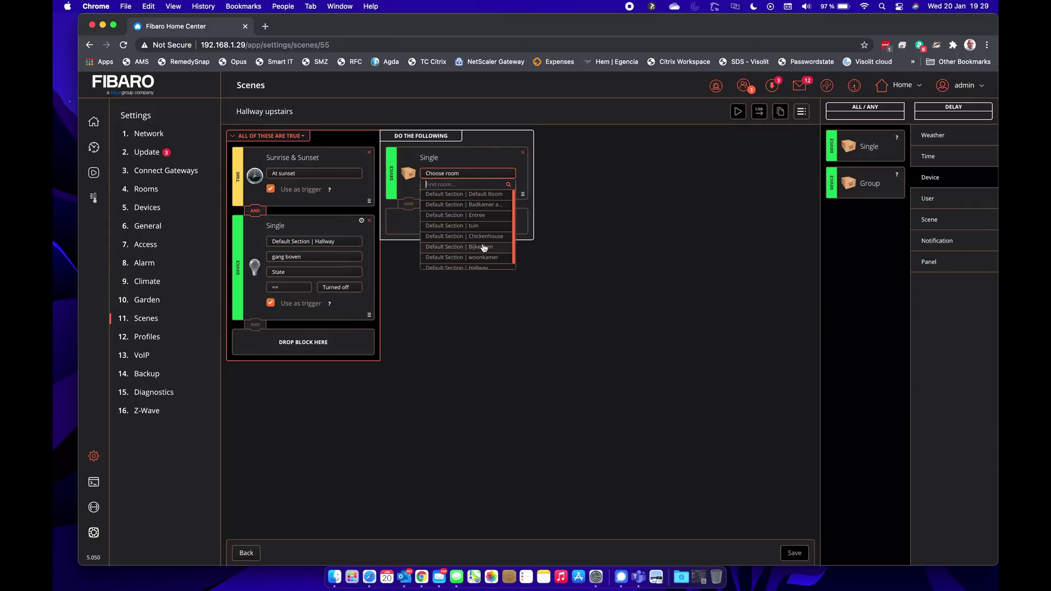
left_click(474, 267)
left_click(466, 189)
left_click(459, 202)
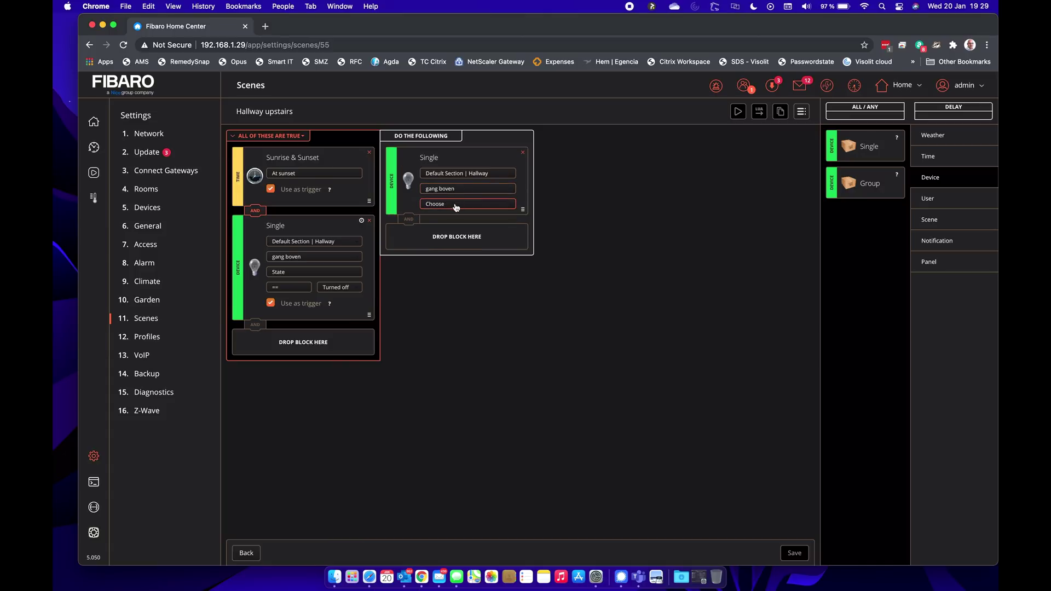
- Set the gang boven action to Turn on and save the scene
left_click(456, 205)
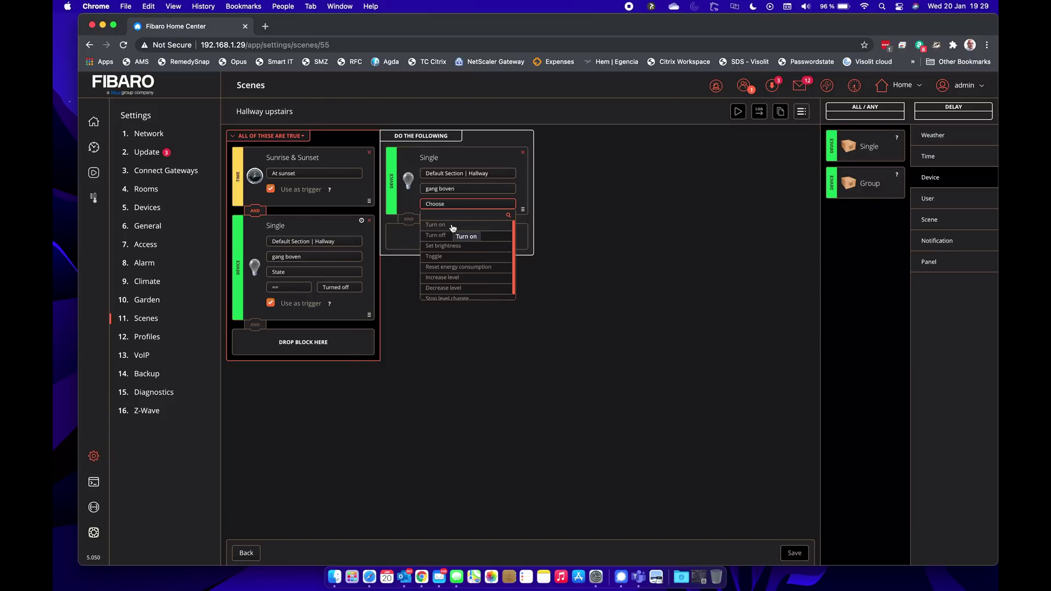
left_click(452, 225)
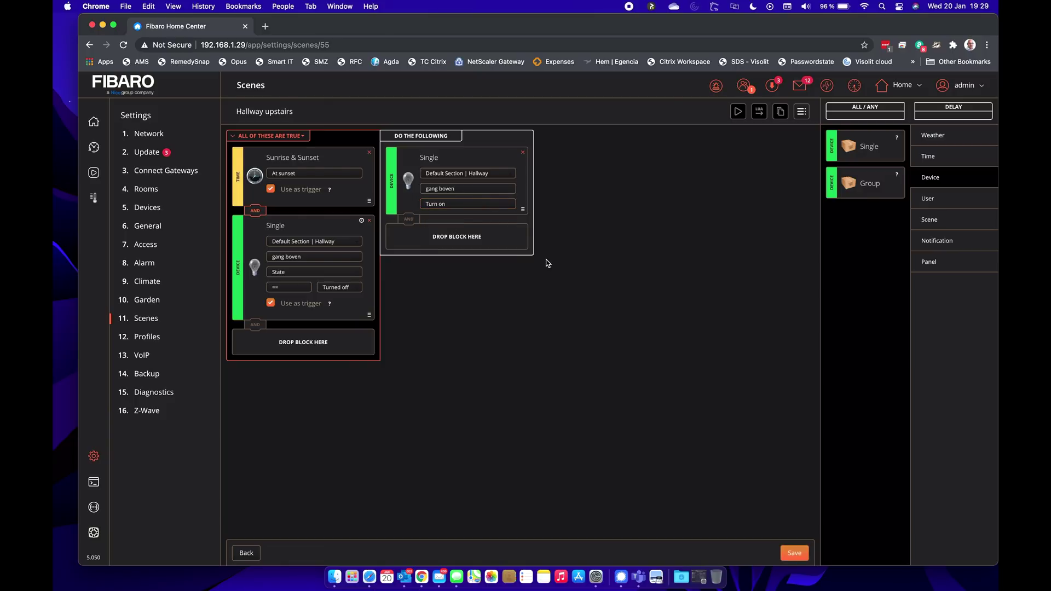
left_click(799, 556)
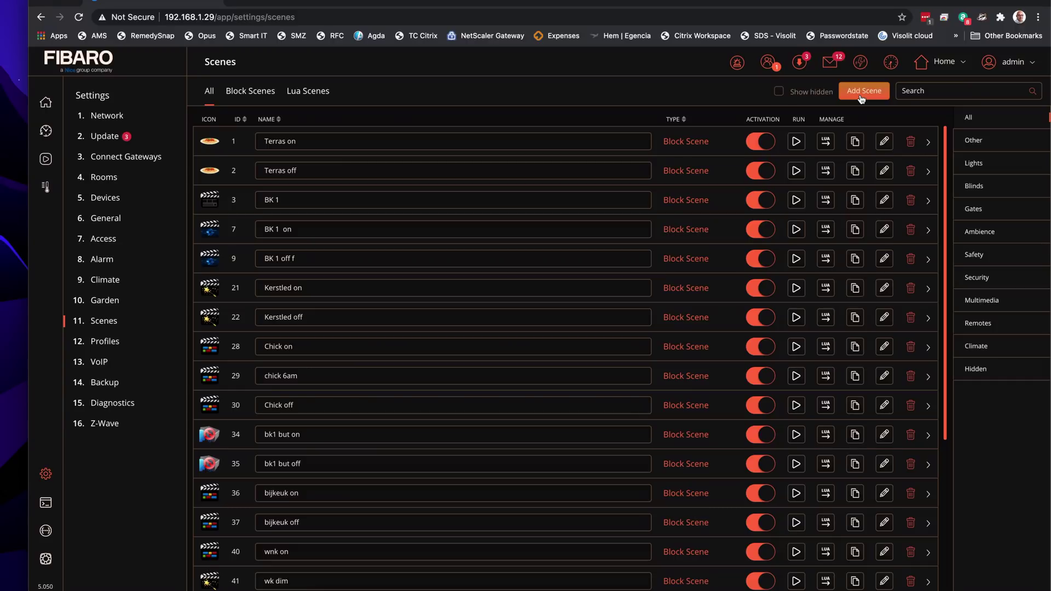
- Start a new block scene and name it "hallway off"
left_click(862, 98)
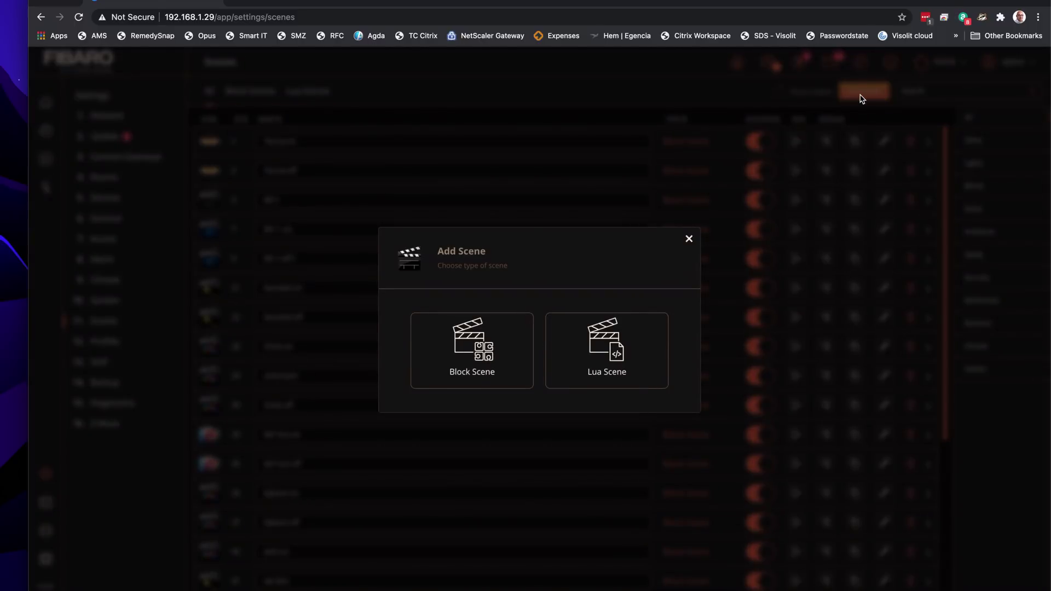
left_click(475, 352)
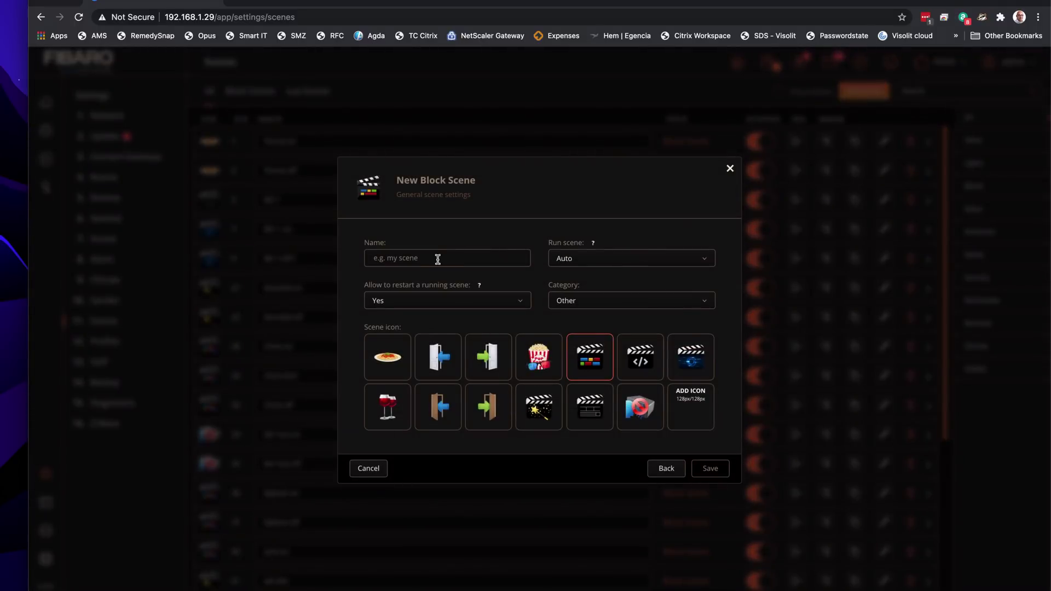
left_click(426, 250)
type("hallway off")
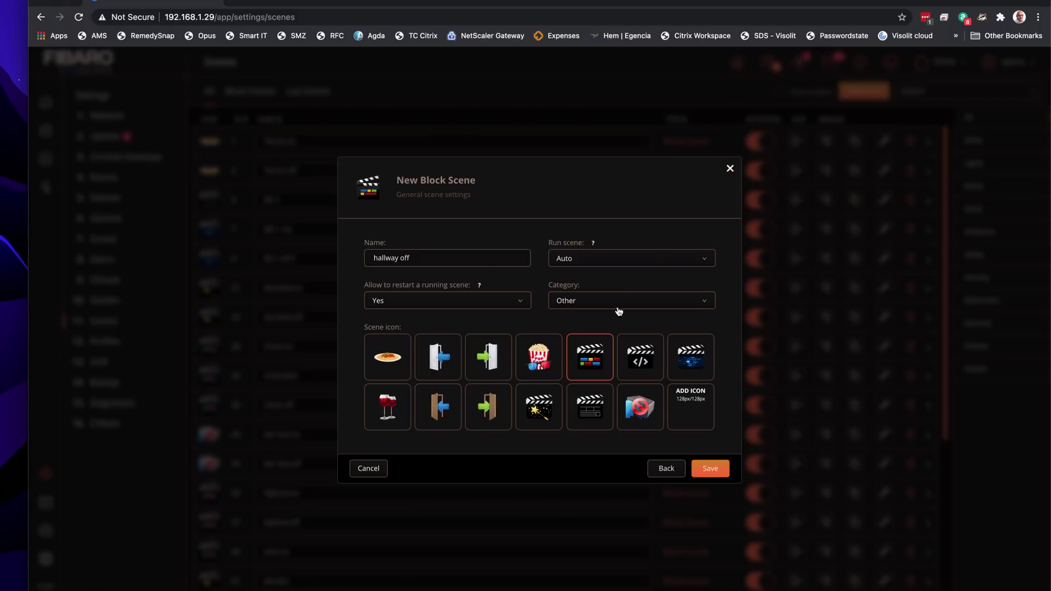
- Make Lights the only category of the hallway off scene, choose the pizza icon and save its general settings
left_click(601, 303)
left_click(580, 355)
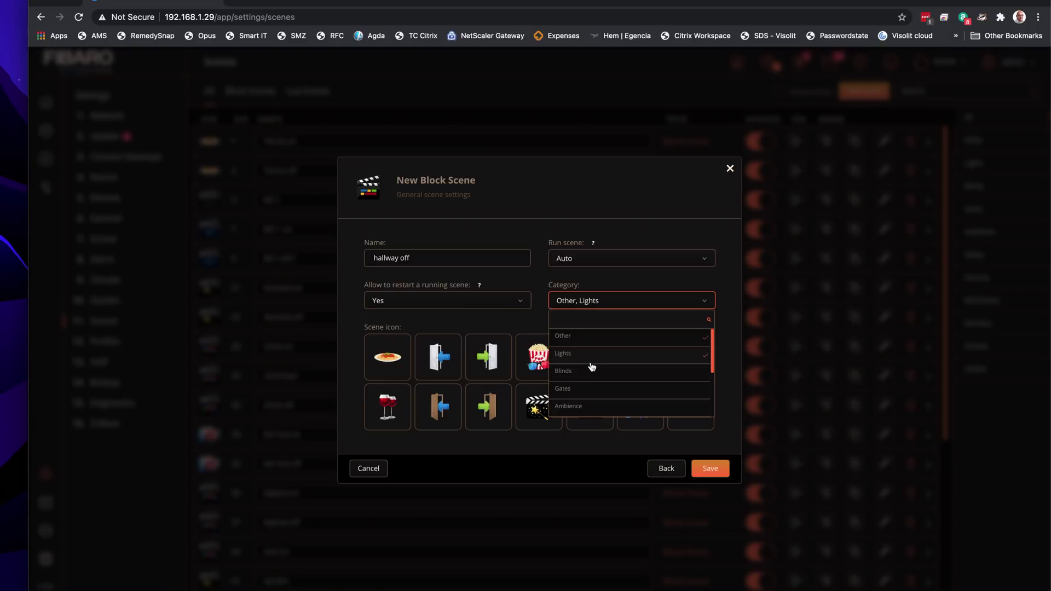
left_click(692, 340)
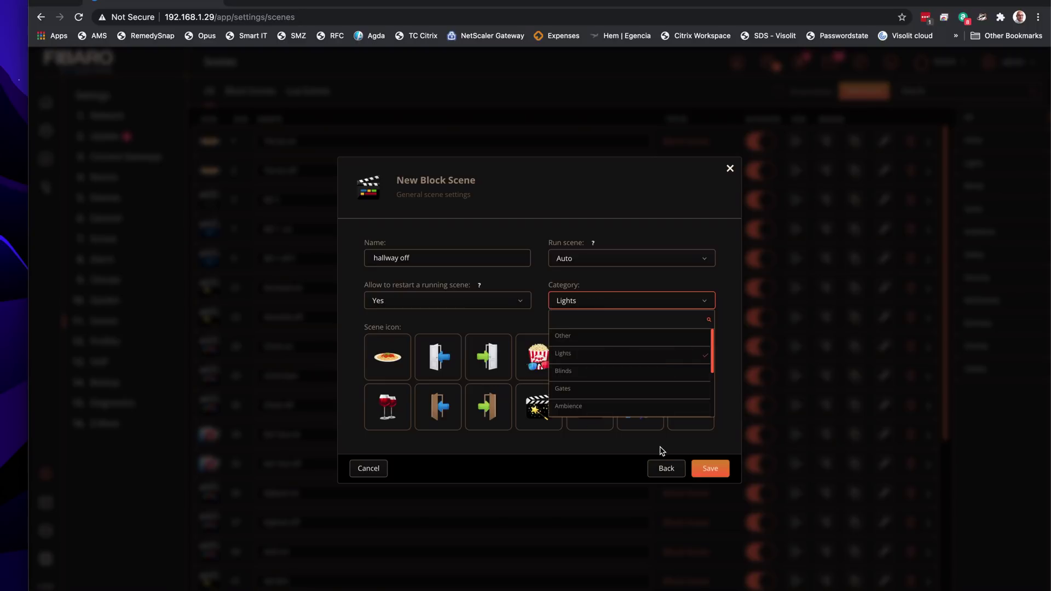
left_click(572, 464)
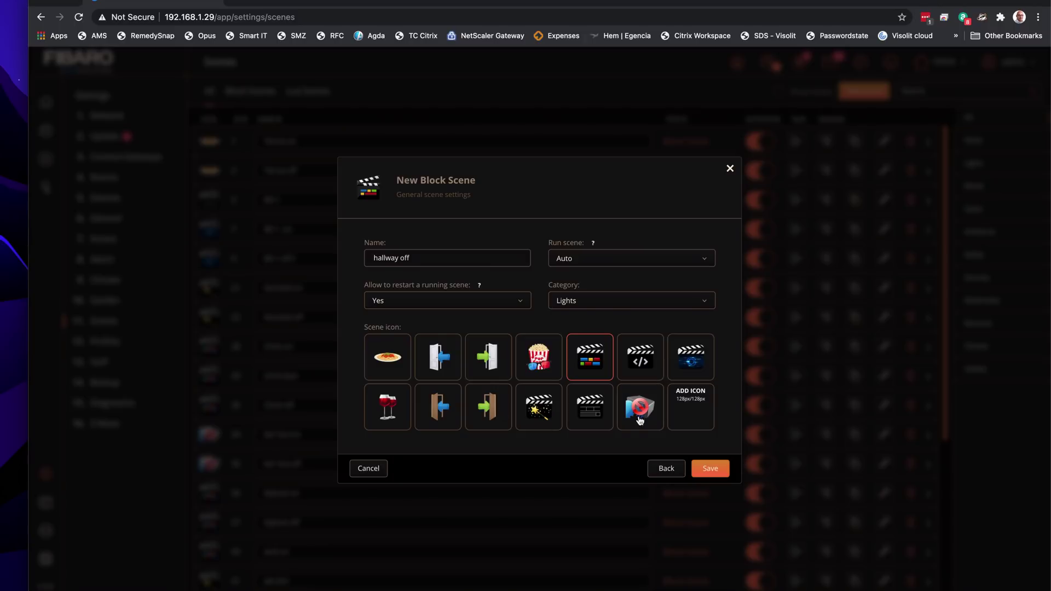
left_click(405, 355)
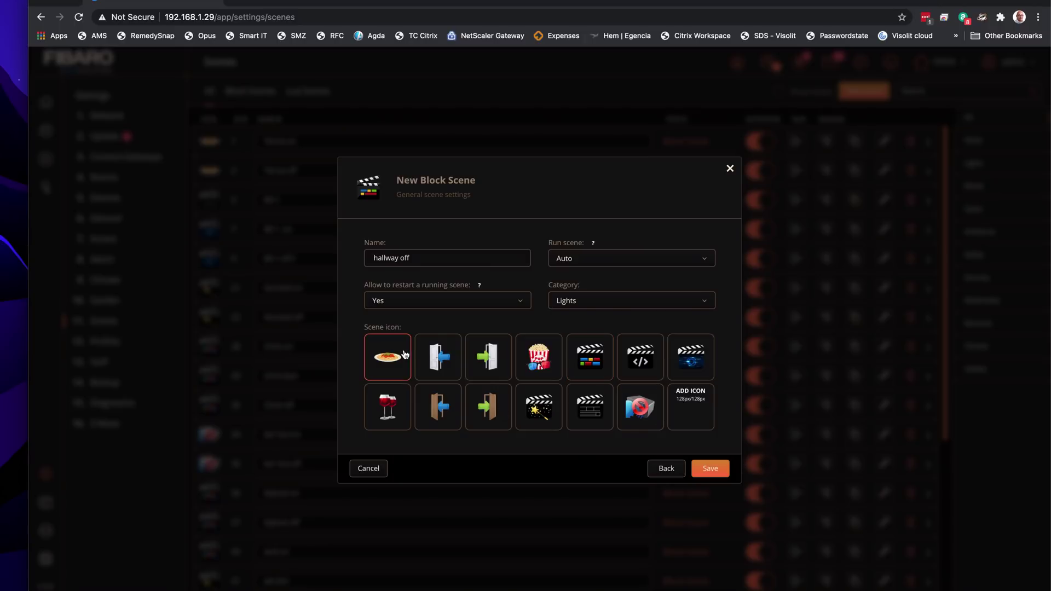
left_click(711, 469)
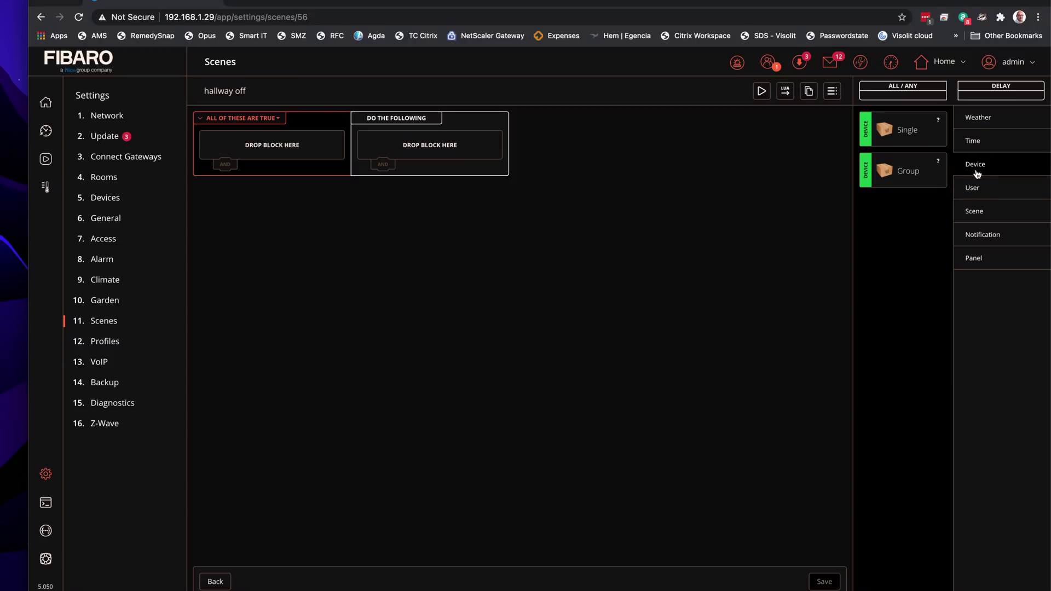
left_click(975, 144)
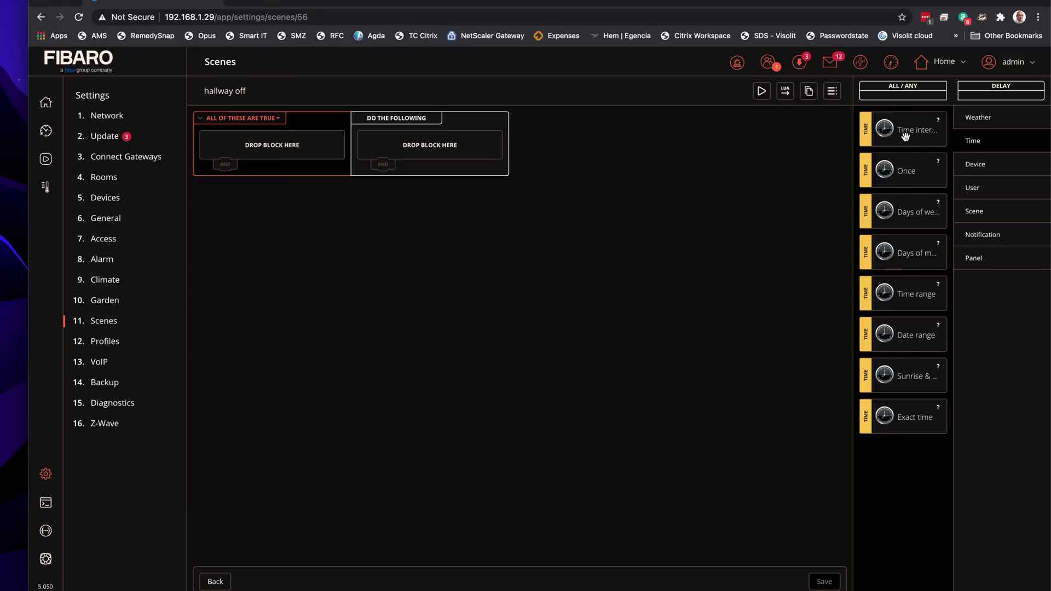
left_click_drag(908, 170, 293, 154)
left_click(273, 162)
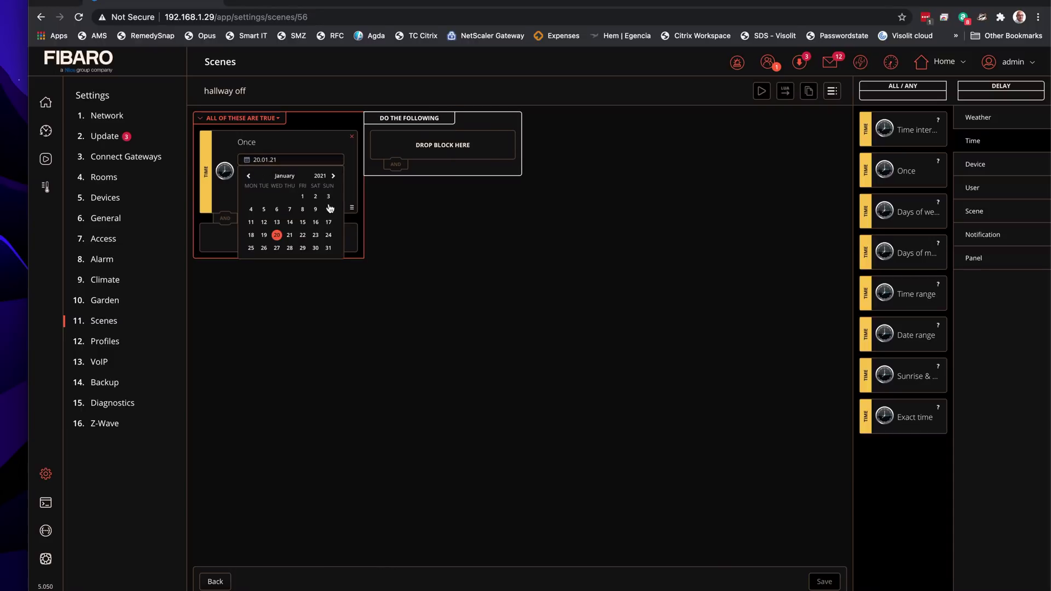
left_click(351, 137)
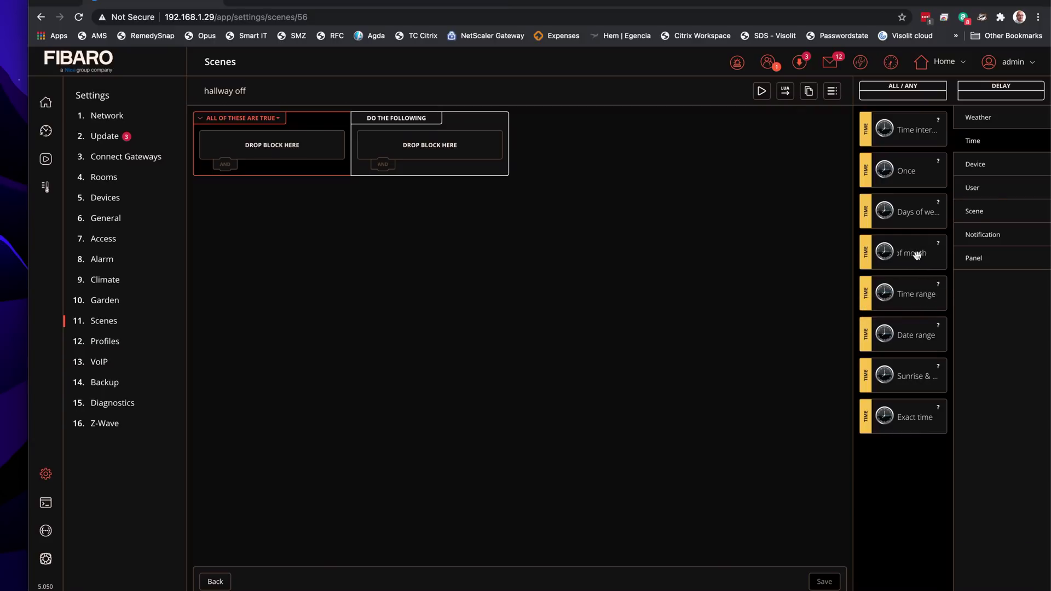
- Add an Exact time block to the hallway off scene's conditions and set it to 22:00
left_click_drag(904, 417, 287, 153)
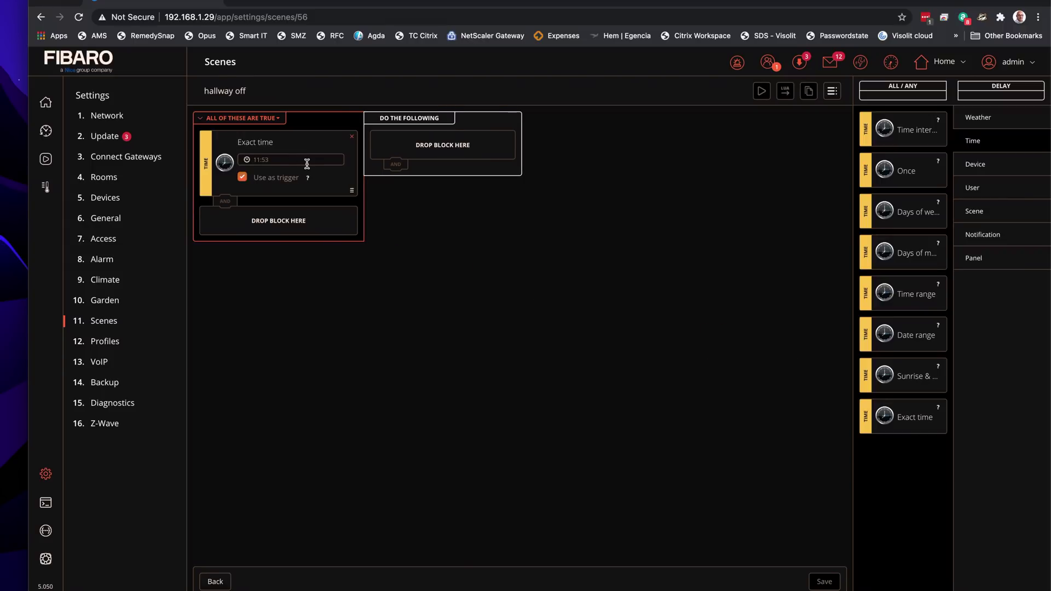
left_click(307, 164)
type("22:00")
- Add a single-device condition below the exact time block for the gang boven device in the Hallway room
left_click(978, 166)
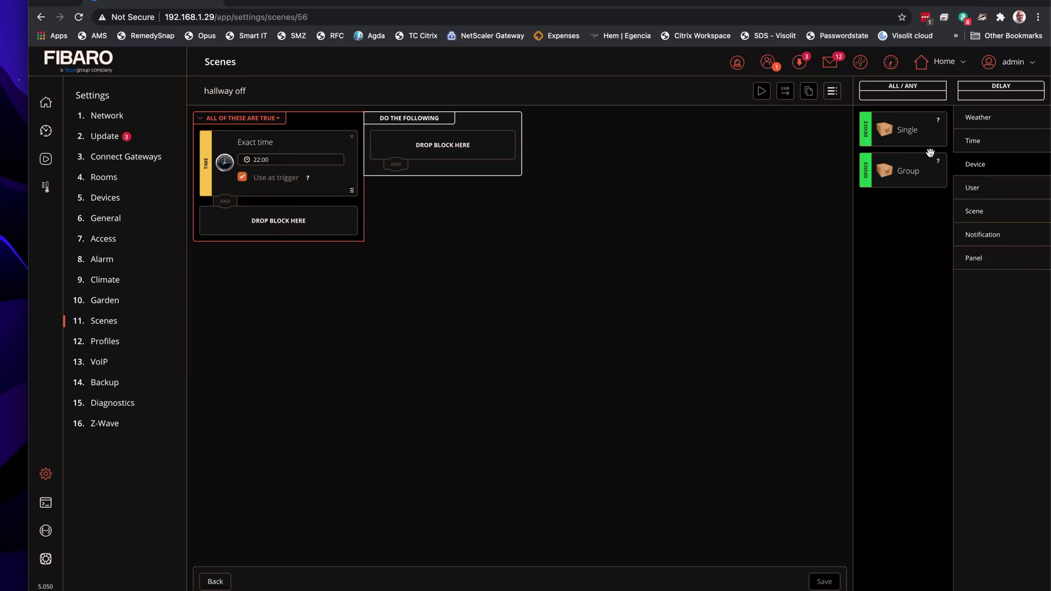
left_click_drag(900, 129, 272, 230)
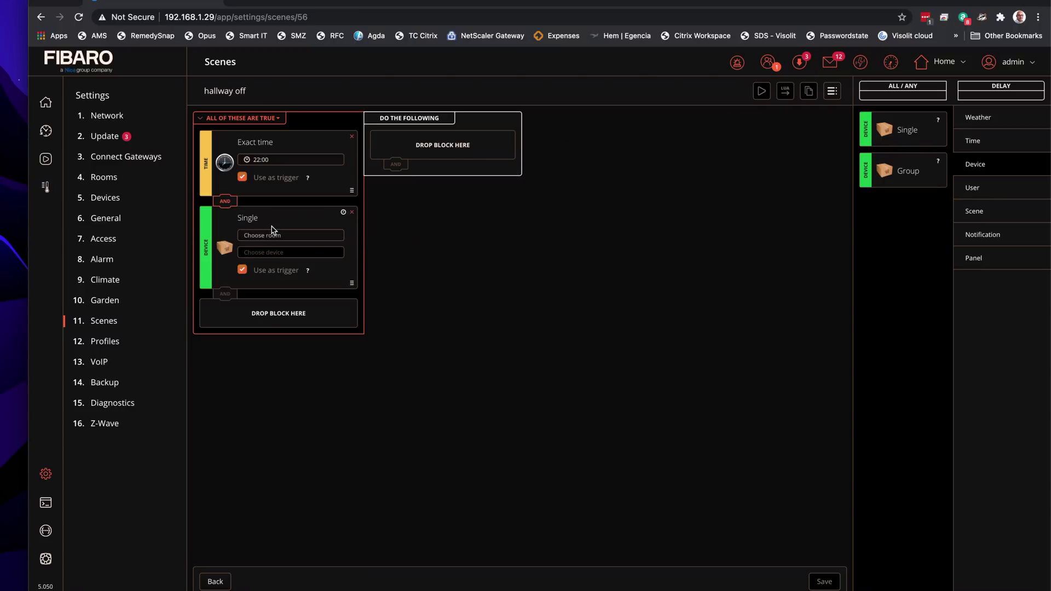
left_click(273, 236)
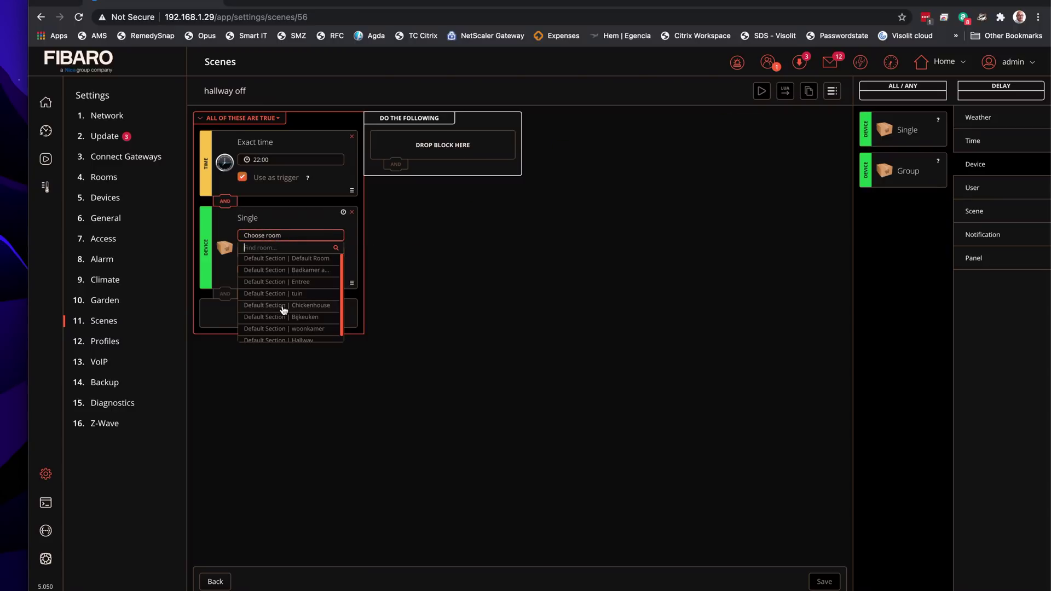
scroll(284, 327, "down", 2)
left_click(284, 344)
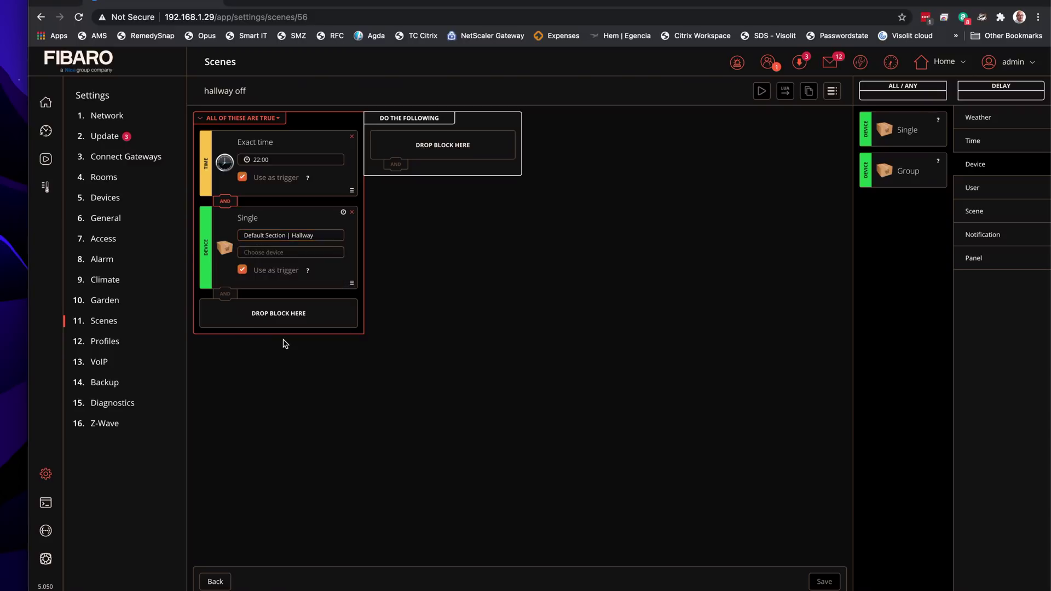
left_click(286, 254)
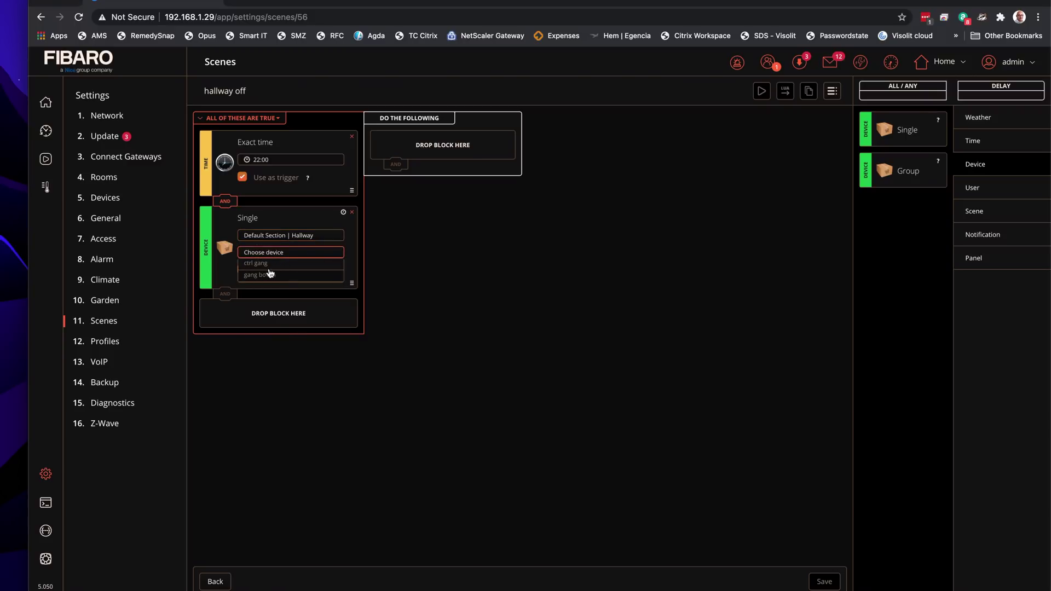
left_click(269, 274)
- Set the gang boven condition to require State == Turned on
left_click(266, 271)
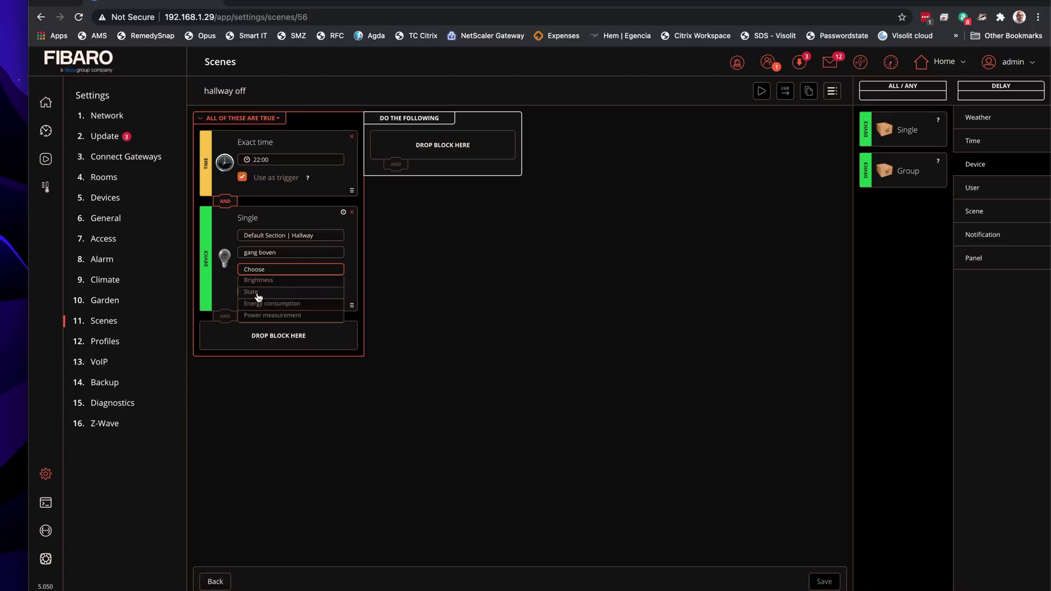
left_click(259, 298)
left_click(311, 286)
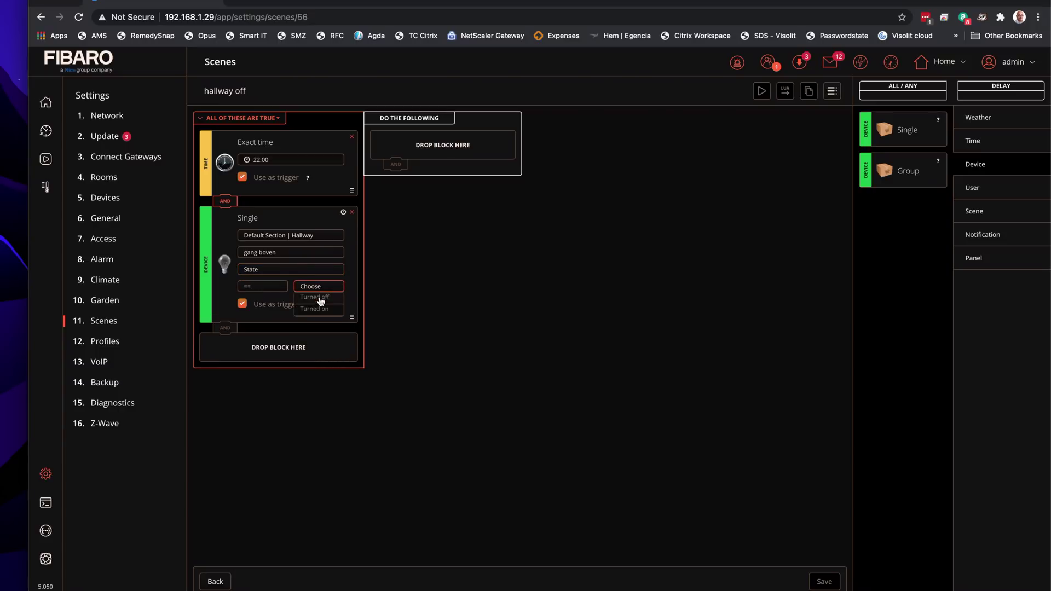
left_click(319, 309)
- Add a single-device action to the hallway off scene for the gang boven device in the Hallway room
left_click_drag(908, 131, 435, 162)
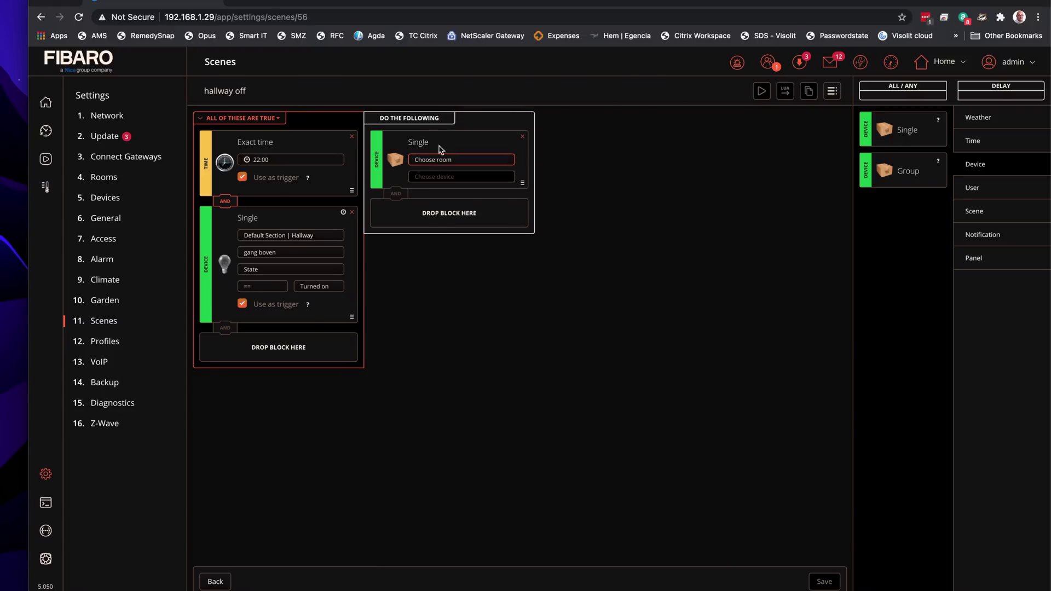
left_click(449, 161)
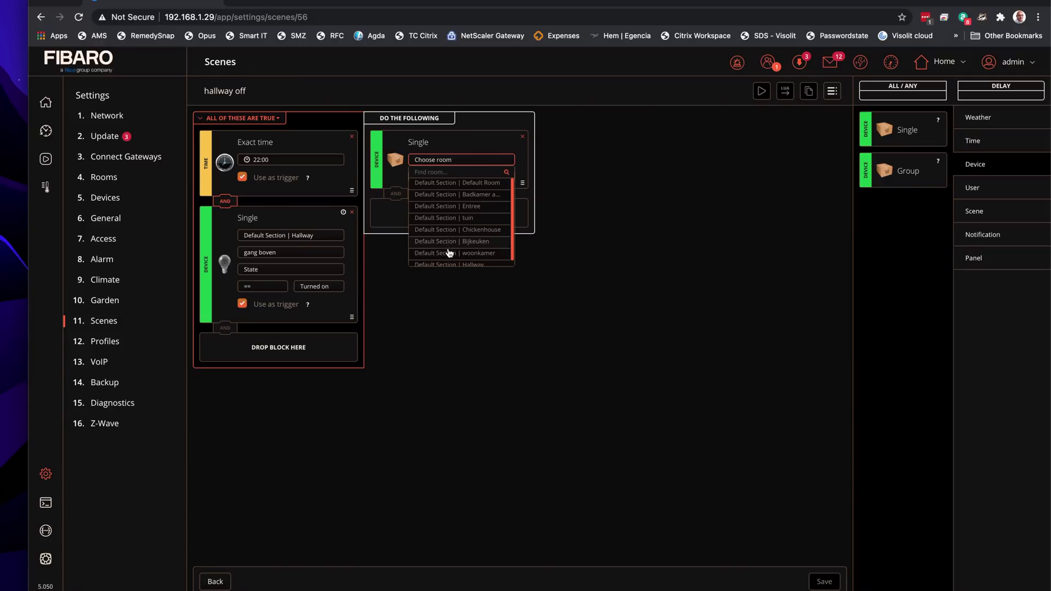
left_click(447, 263)
left_click(439, 175)
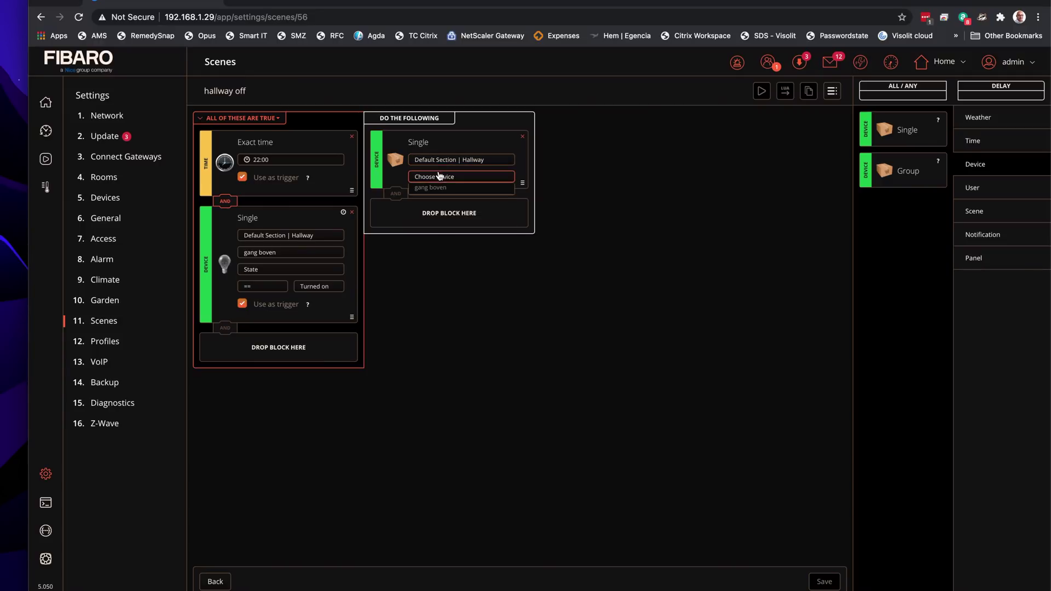
left_click(436, 190)
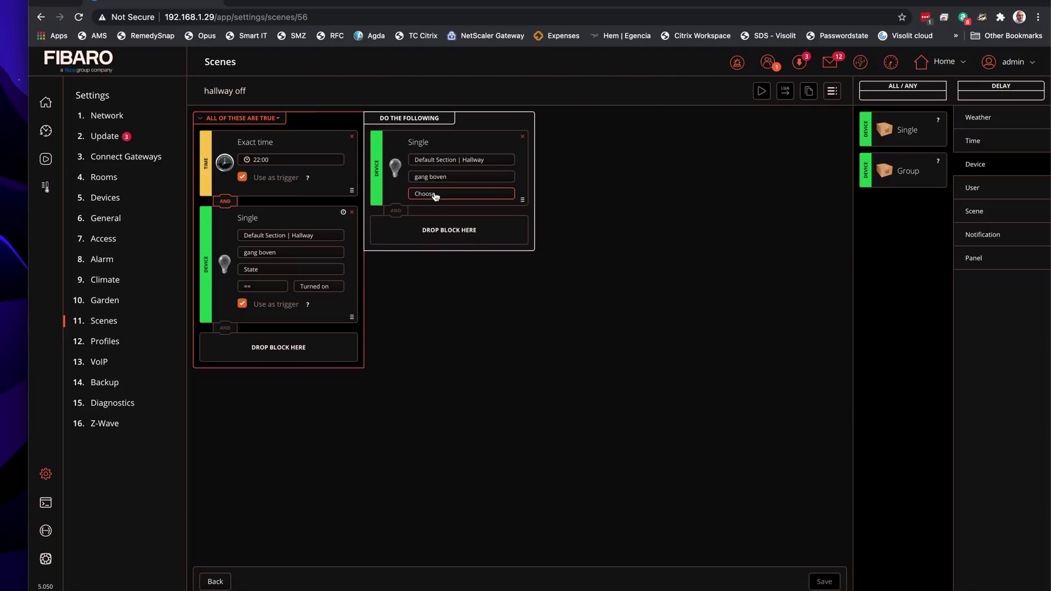
- Set the gang boven action to Set brightness and adjust its brightness percentage
left_click(436, 195)
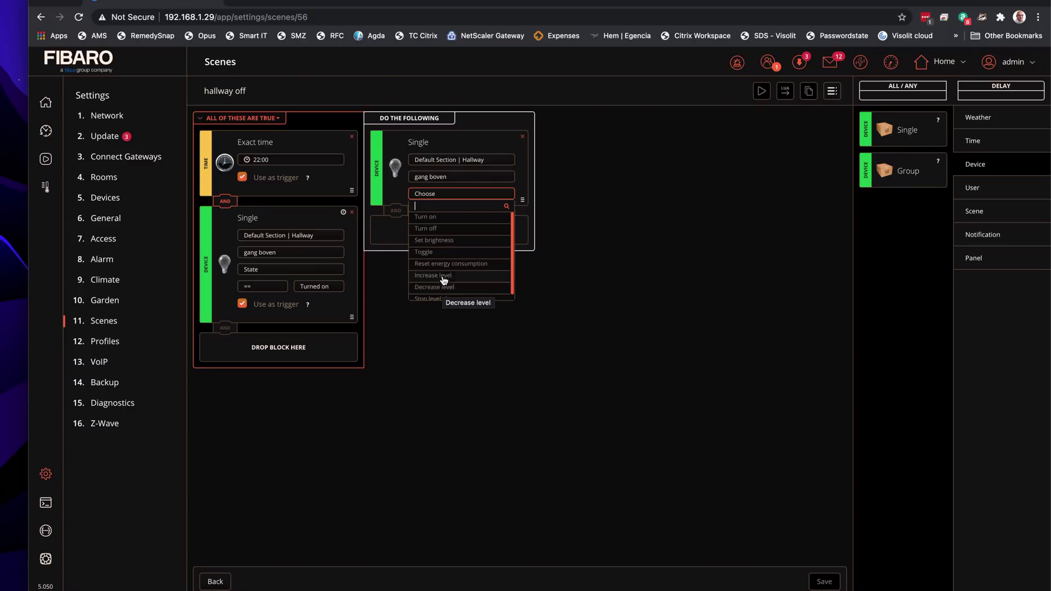
left_click(444, 244)
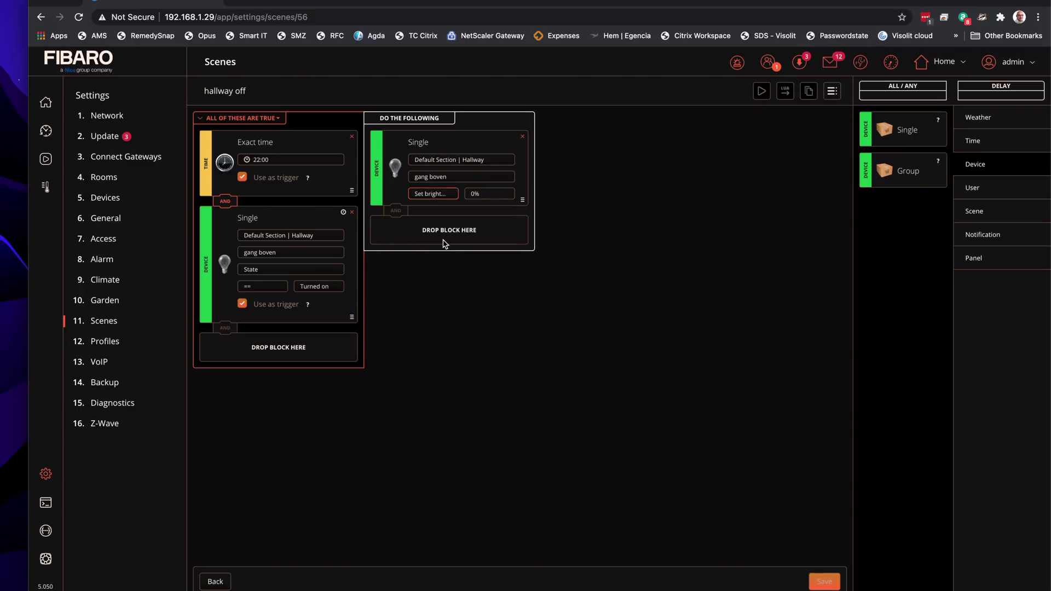
left_click(490, 194)
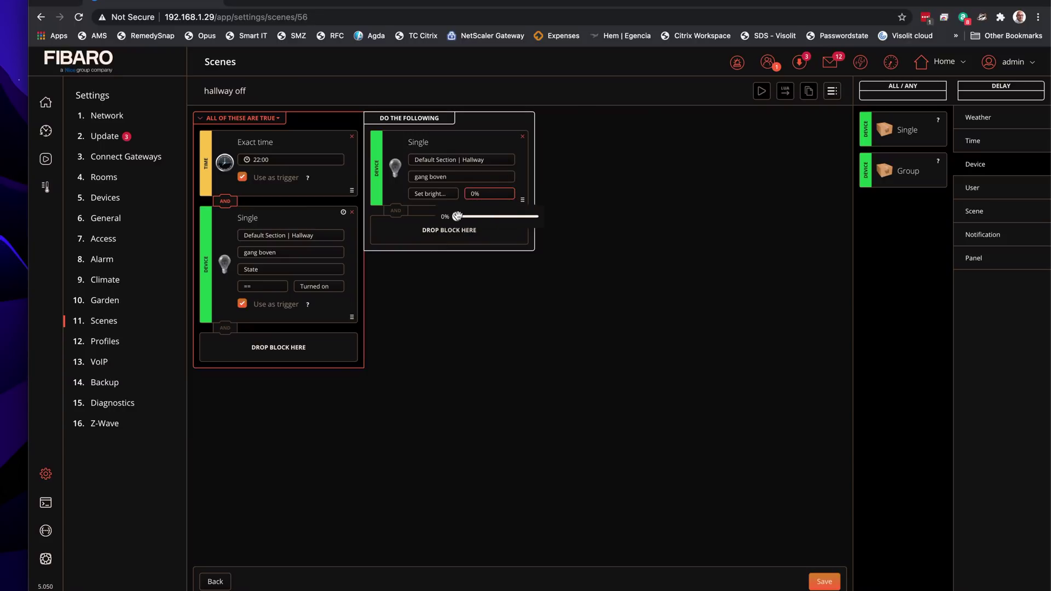
left_click(480, 199)
left_click(480, 199)
left_click_drag(459, 215, 460, 216)
left_click(476, 241)
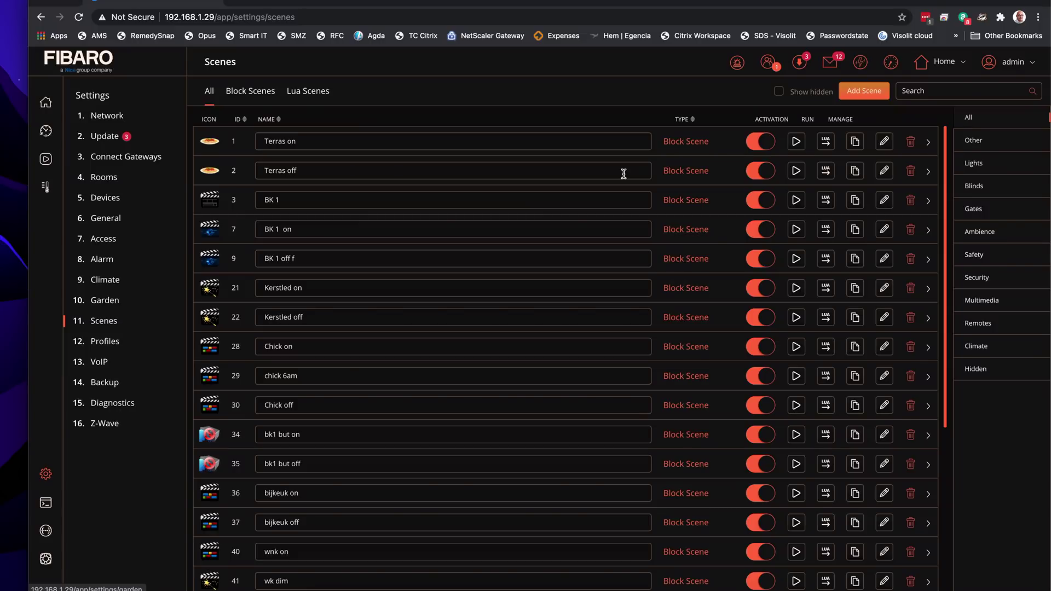
- Start another new block scene and name it "hallway 0:00"
left_click(857, 91)
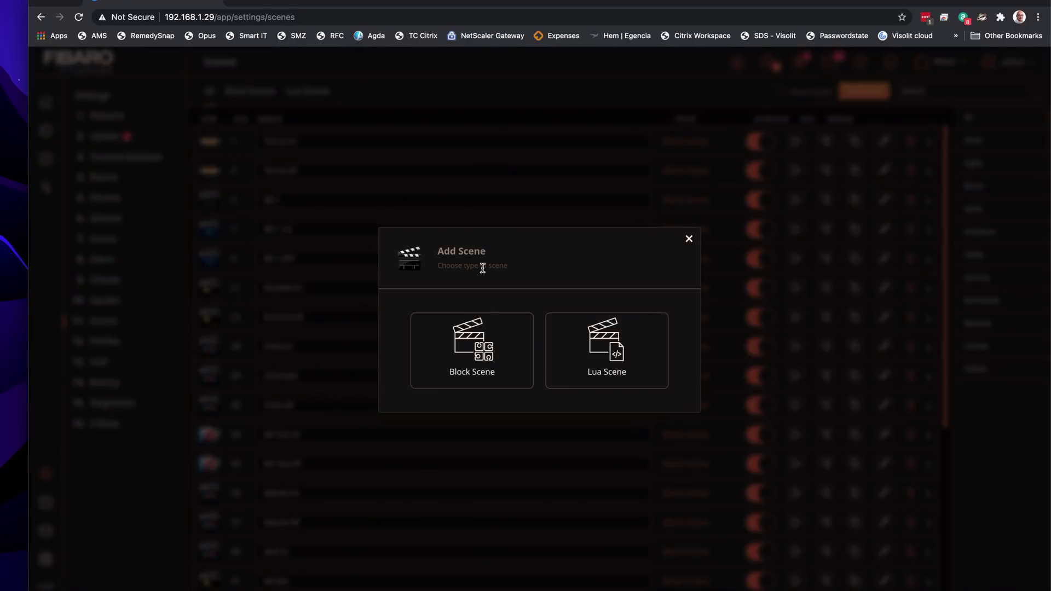
left_click(482, 368)
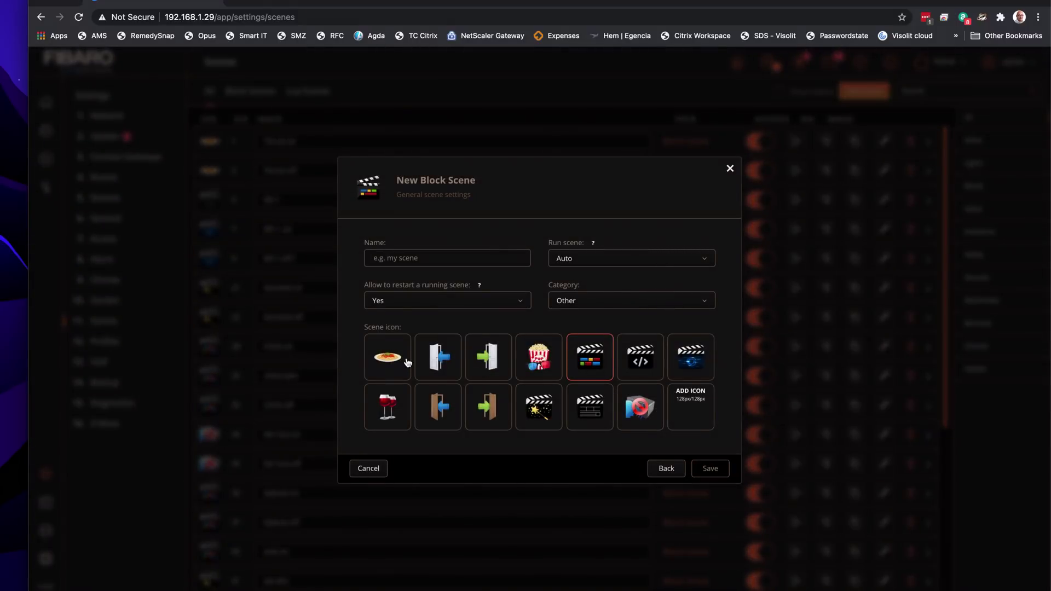
left_click(403, 254)
type("hallway 0:00")
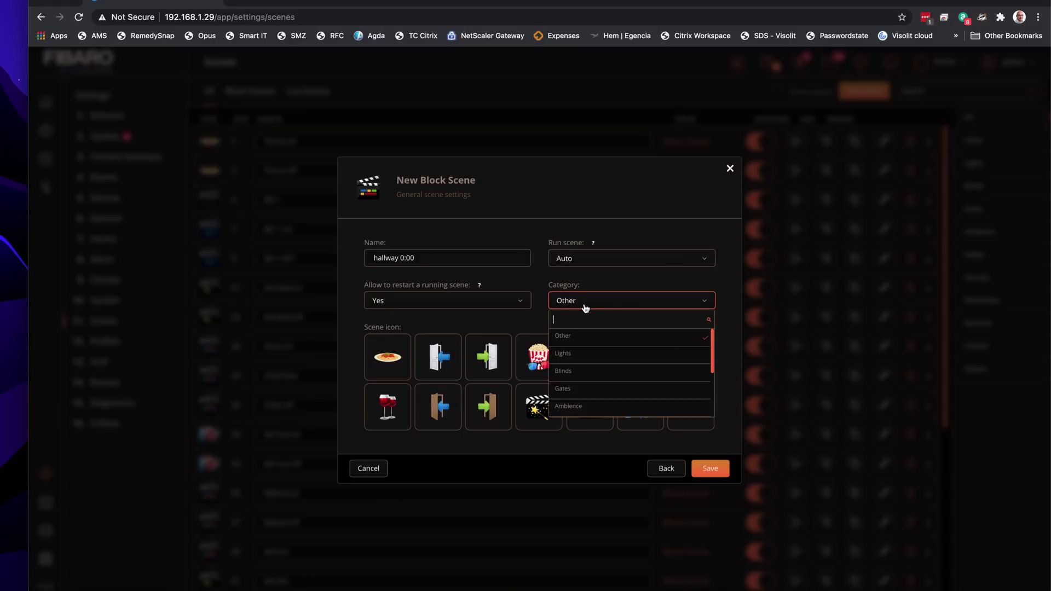
- Set the category and icon of the hallway 0:00 scene and save its general settings
left_click(614, 338)
left_click(607, 355)
left_click(713, 468)
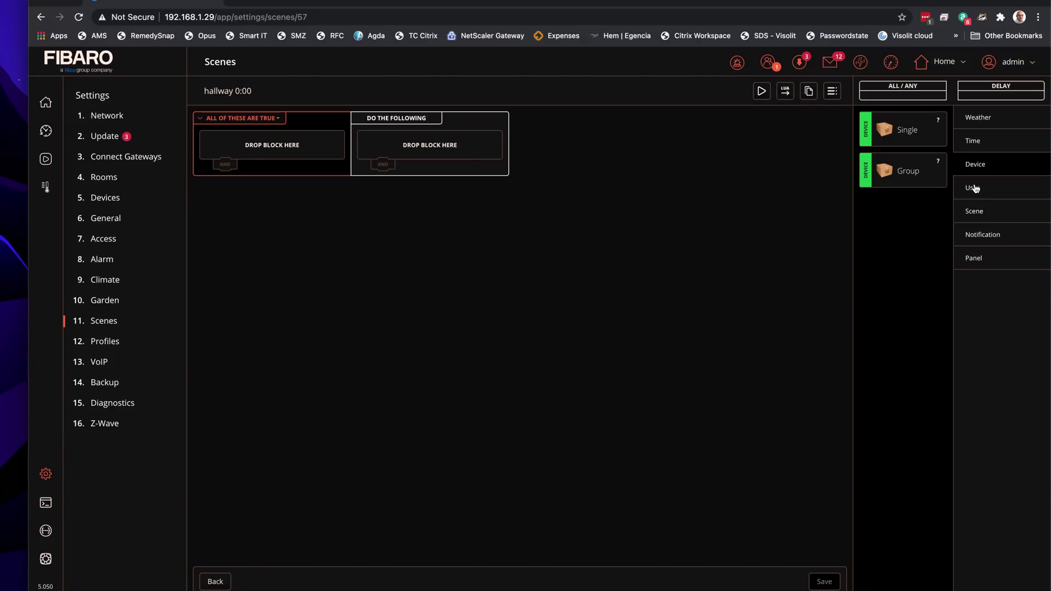
- Add an Exact time condition to the hallway 0:00 scene and set its time to 00:0
left_click(978, 143)
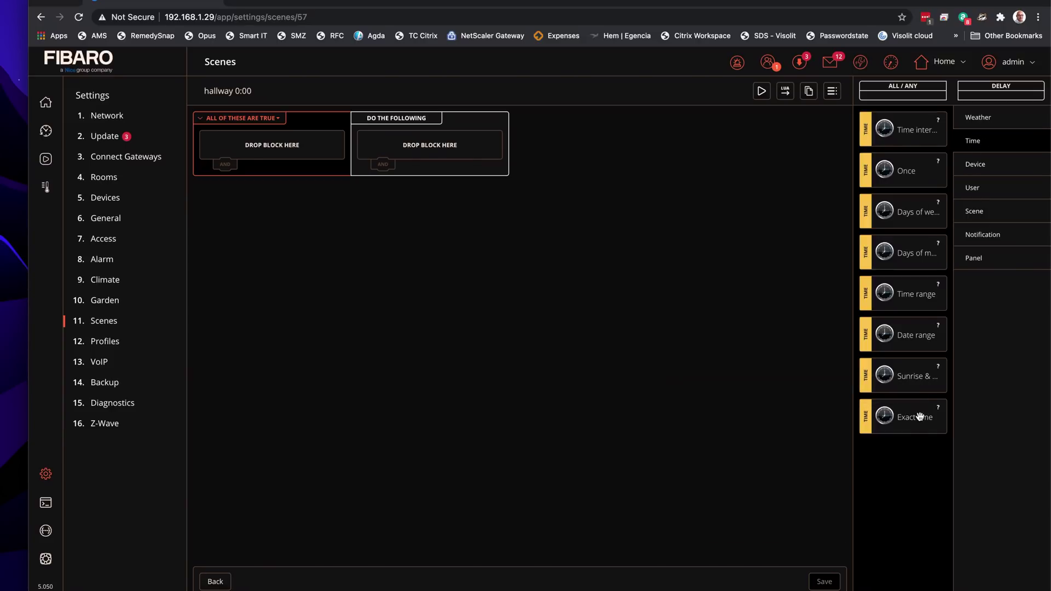
left_click_drag(904, 415, 307, 157)
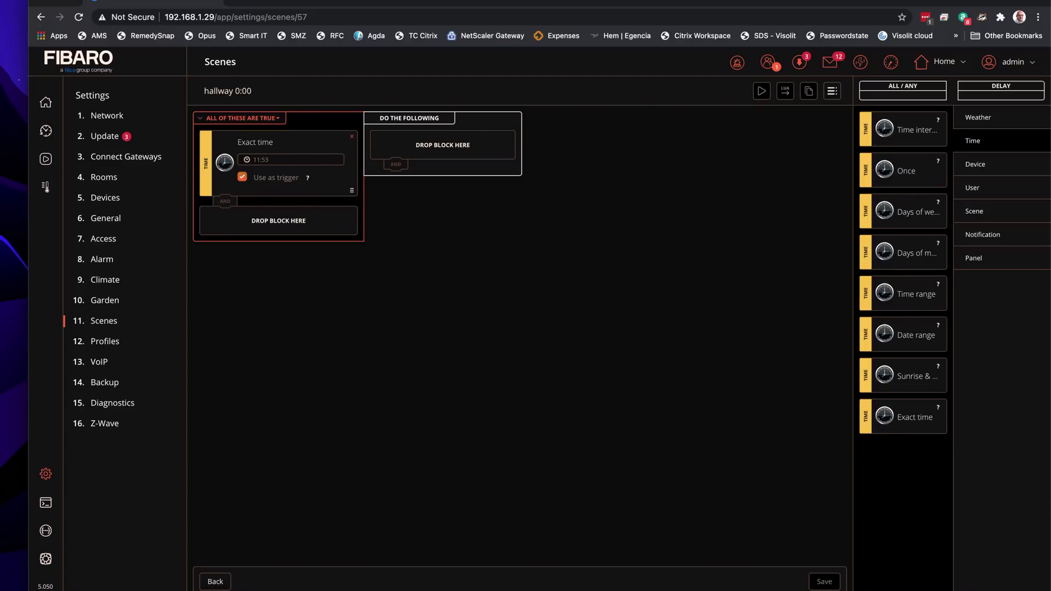
type("00:0")
- Add a single-device condition below the time condition for the gang boven device in the Hallway room
left_click(982, 169)
left_click_drag(916, 133, 281, 235)
left_click(284, 237)
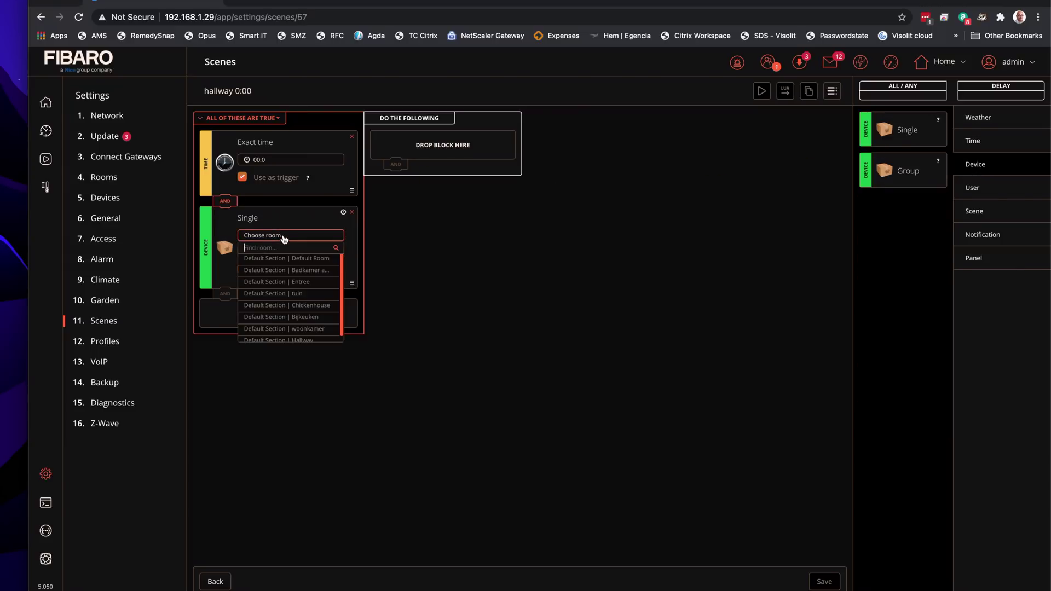
left_click(288, 341)
left_click(287, 253)
left_click(272, 277)
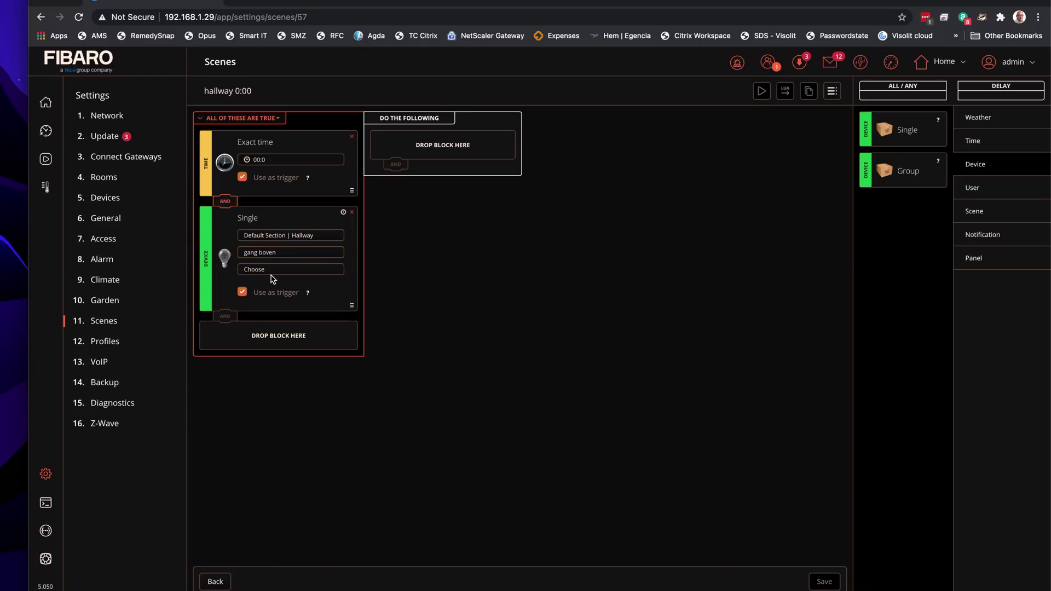
- Make the gang boven condition of the hallway 0:00 scene require State == Turned on
left_click(273, 271)
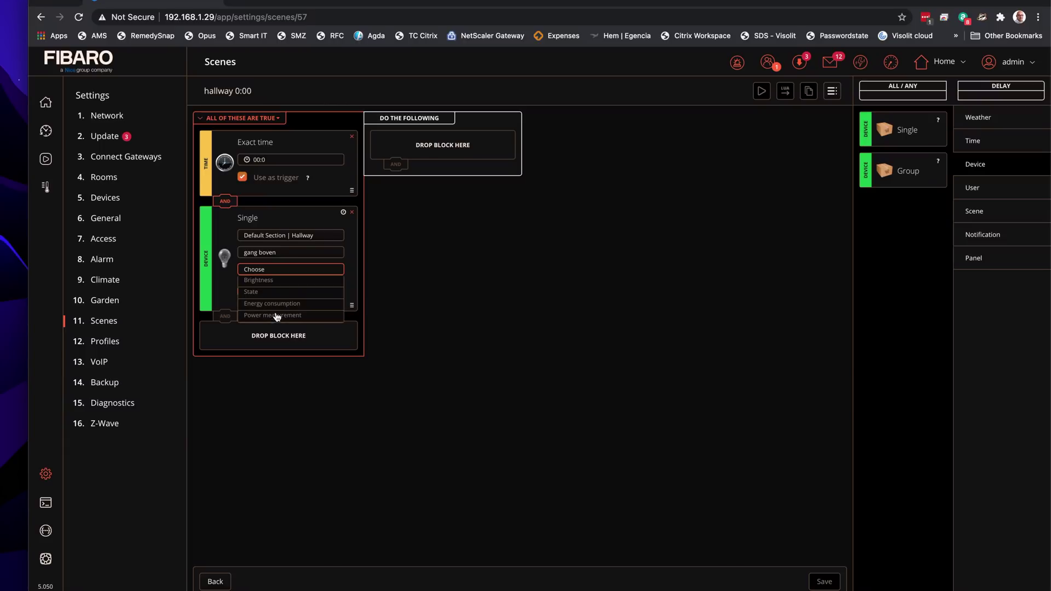
left_click(283, 295)
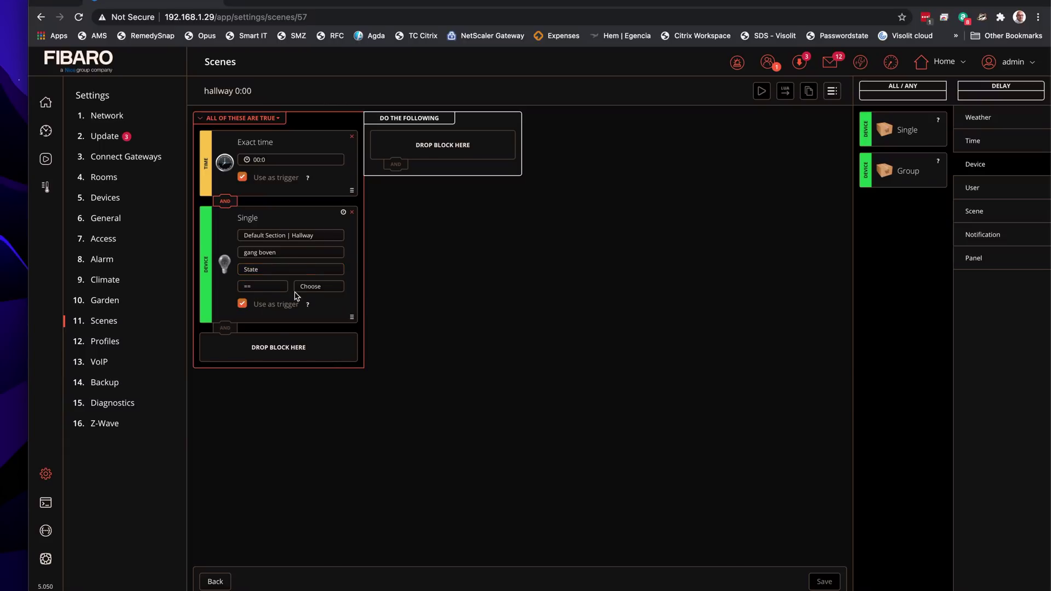
left_click(314, 289)
left_click(314, 310)
- Add a single-device action to the hallway 0:00 scene for the gang boven device in the Hallway room
left_click_drag(905, 133, 458, 162)
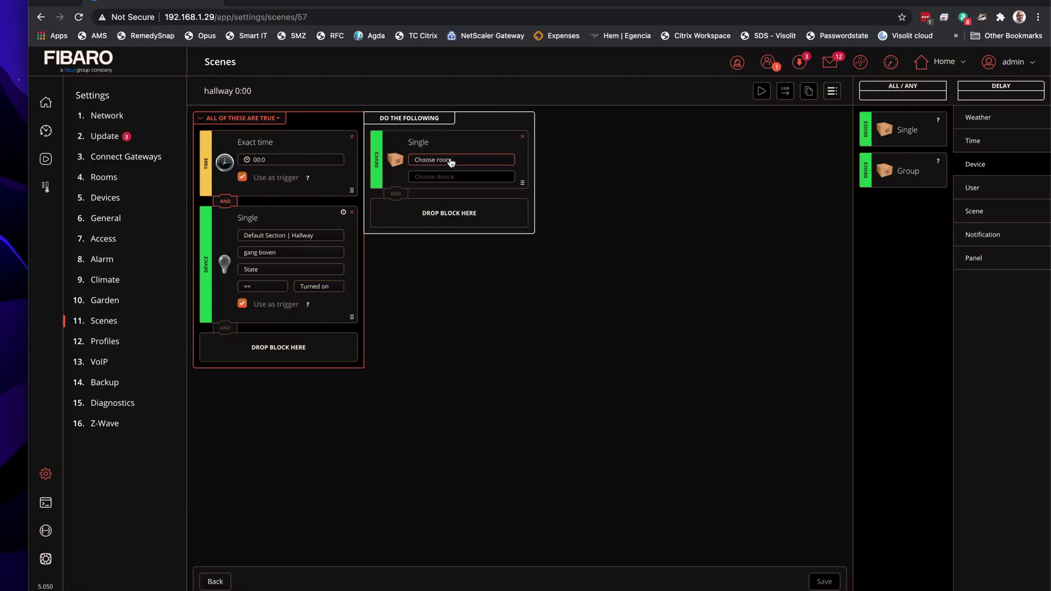
left_click(454, 161)
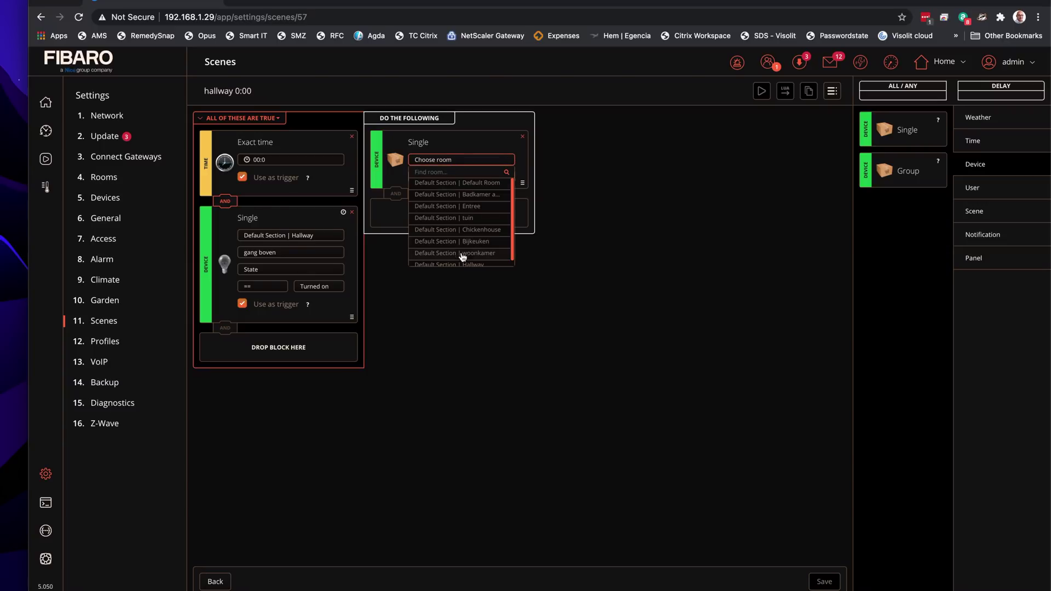
left_click(461, 265)
left_click(460, 182)
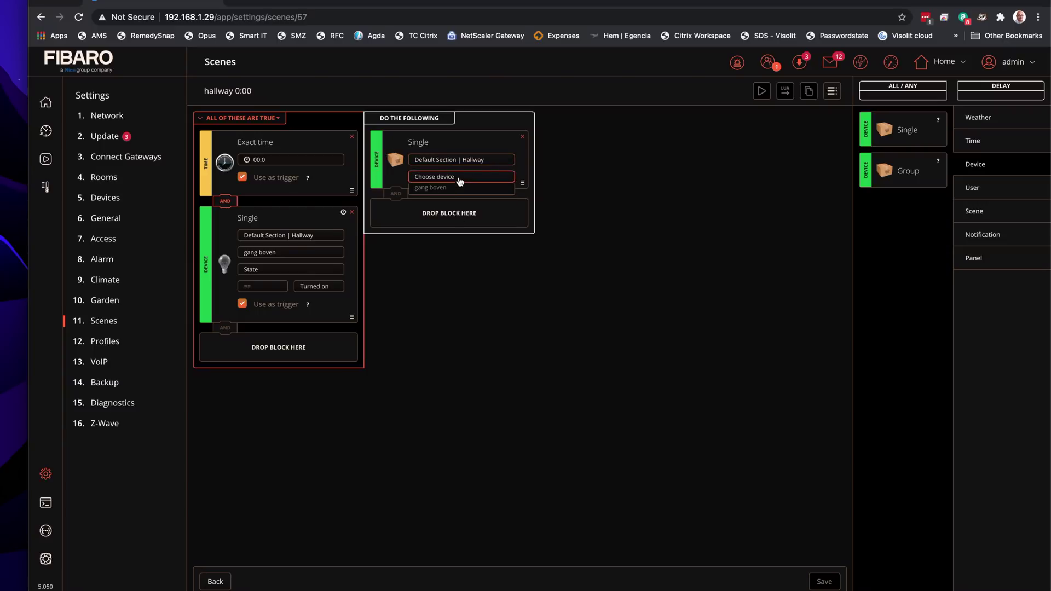
left_click(457, 189)
- Set the gang boven action to Turn off and save the hallway 0:00 scene
left_click(452, 195)
left_click(442, 230)
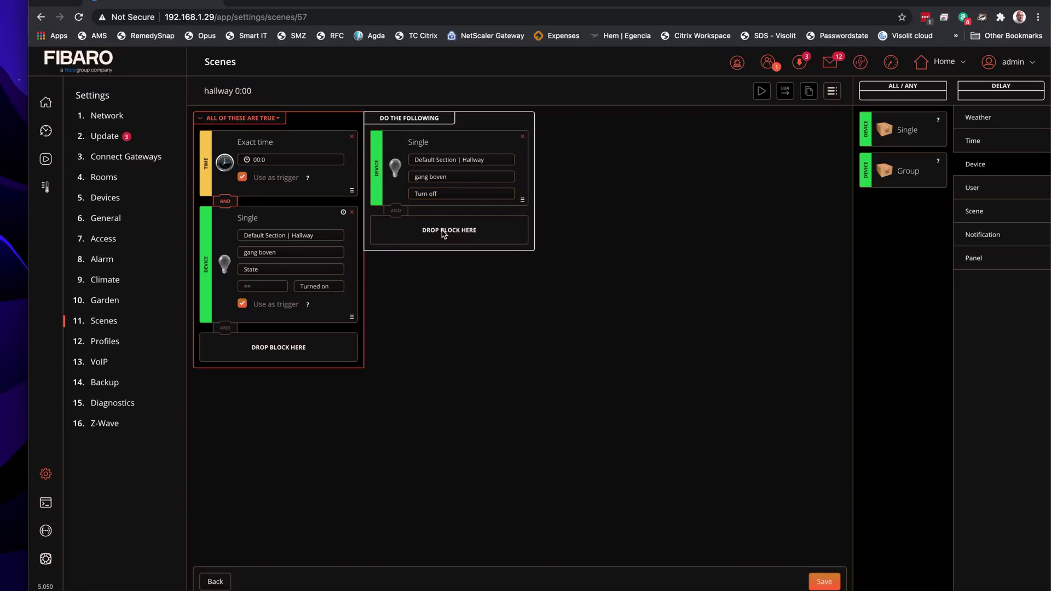
left_click(826, 583)
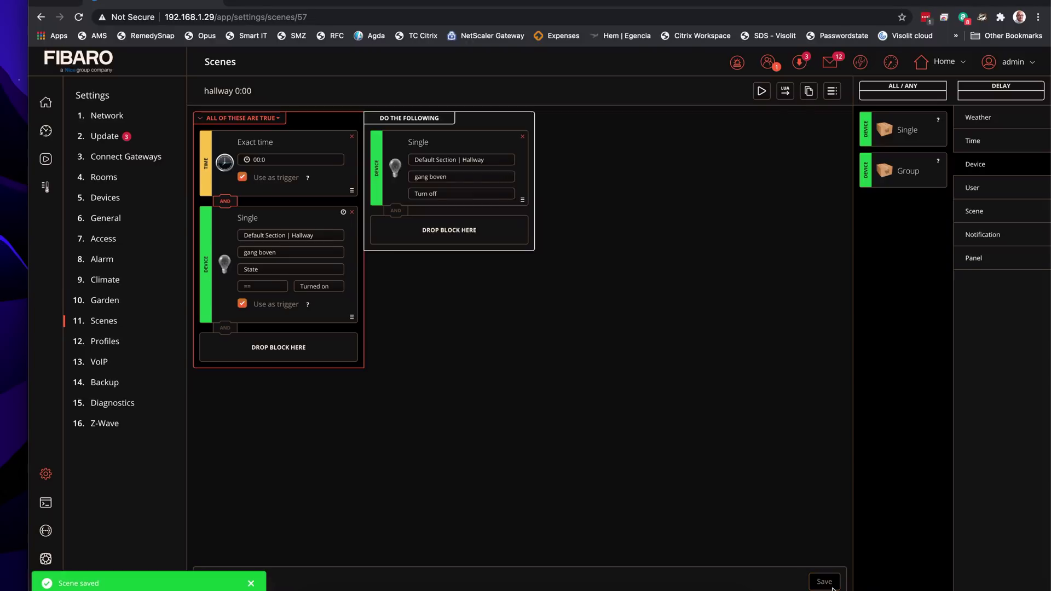